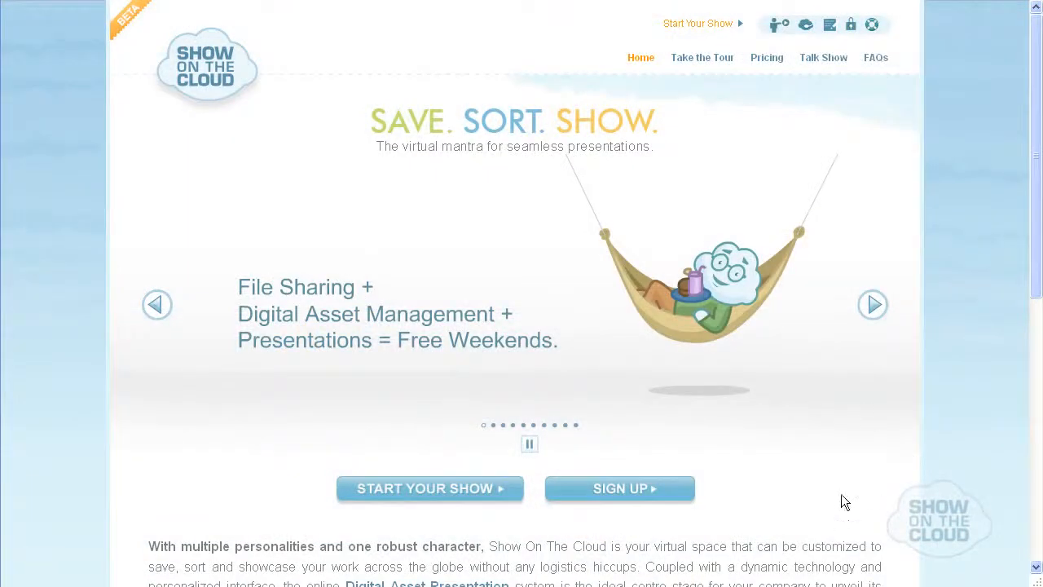
Browse through the feature slides on the Show On The Cloud home page.
{"action": "left_click", "coordinate": [871, 304]}
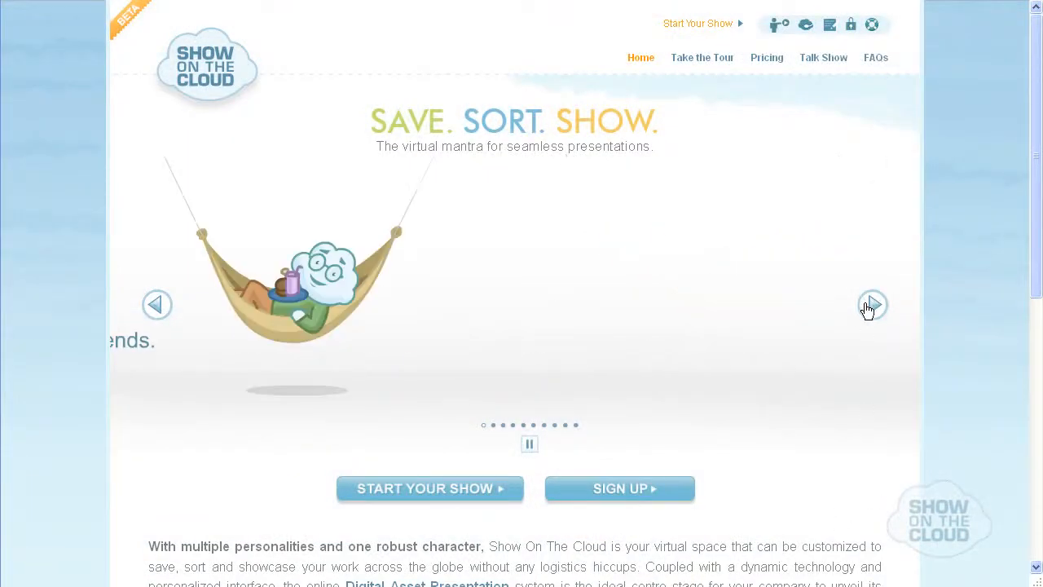
{"action": "left_click", "coordinate": [870, 308]}
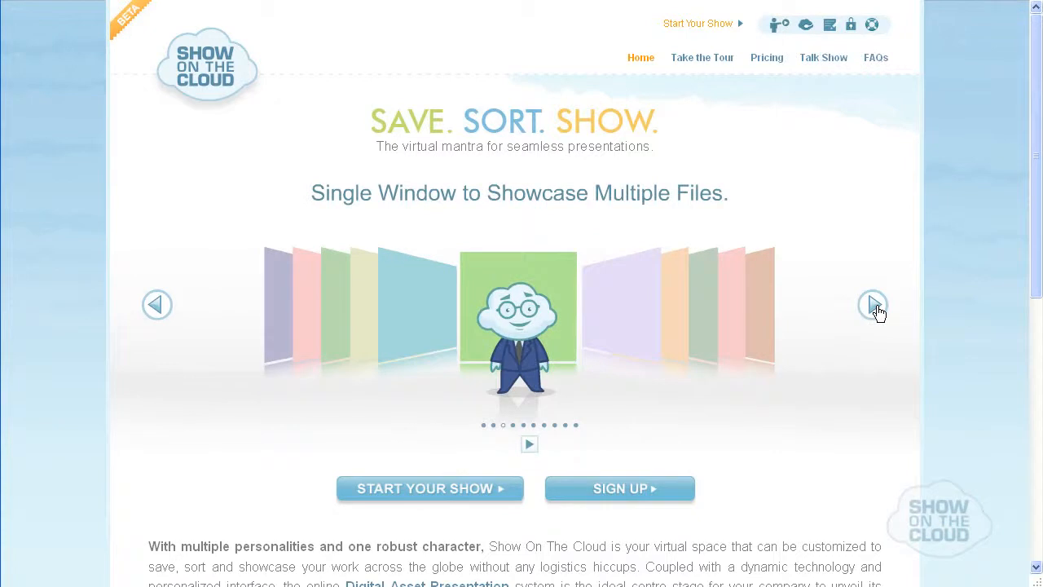
{"action": "left_click", "coordinate": [875, 307]}
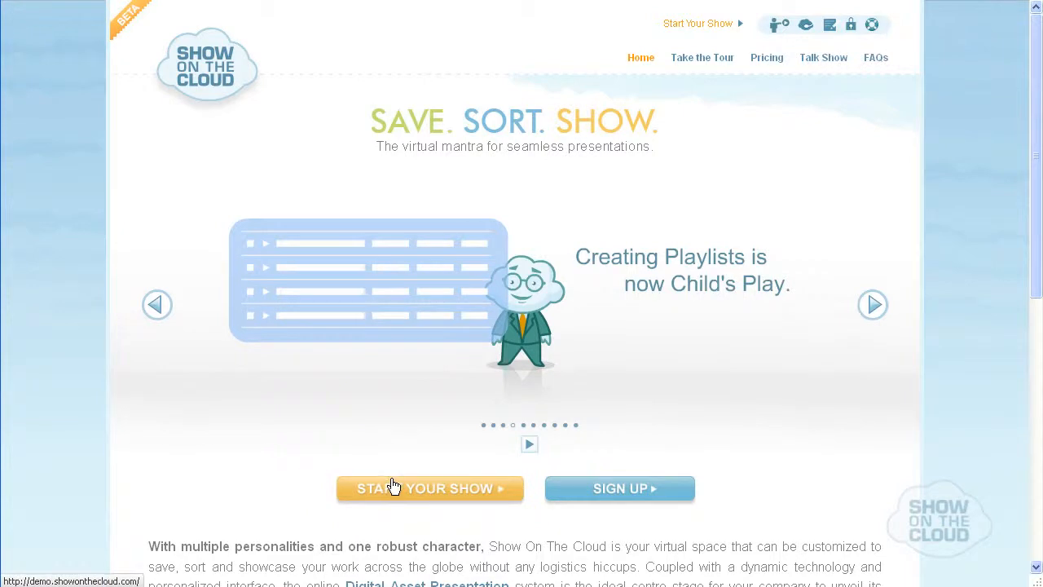
Start the demo show and log in with the prefilled demo account.
{"action": "left_click", "coordinate": [392, 487]}
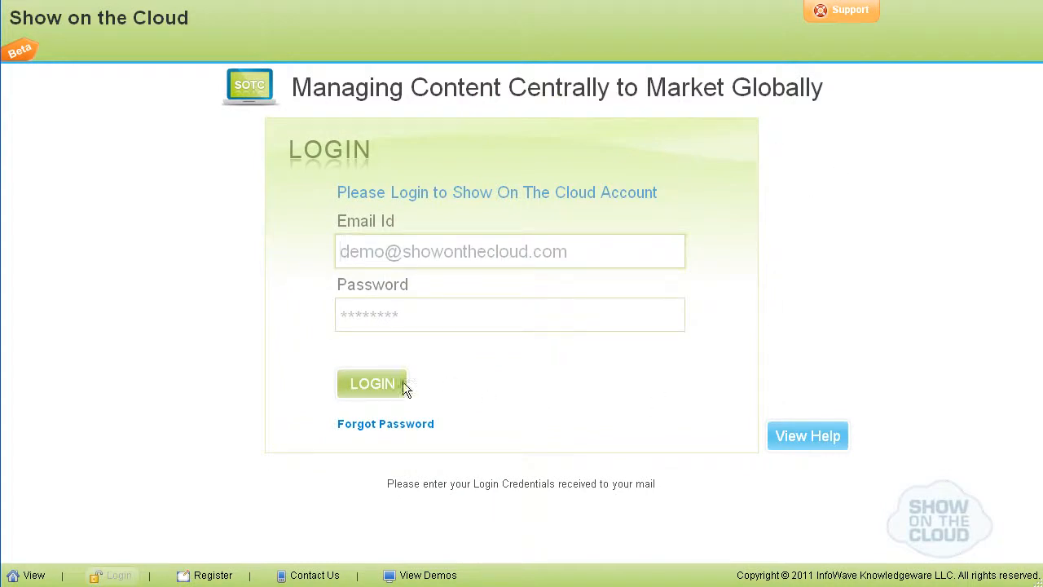
{"action": "left_click", "coordinate": [376, 388]}
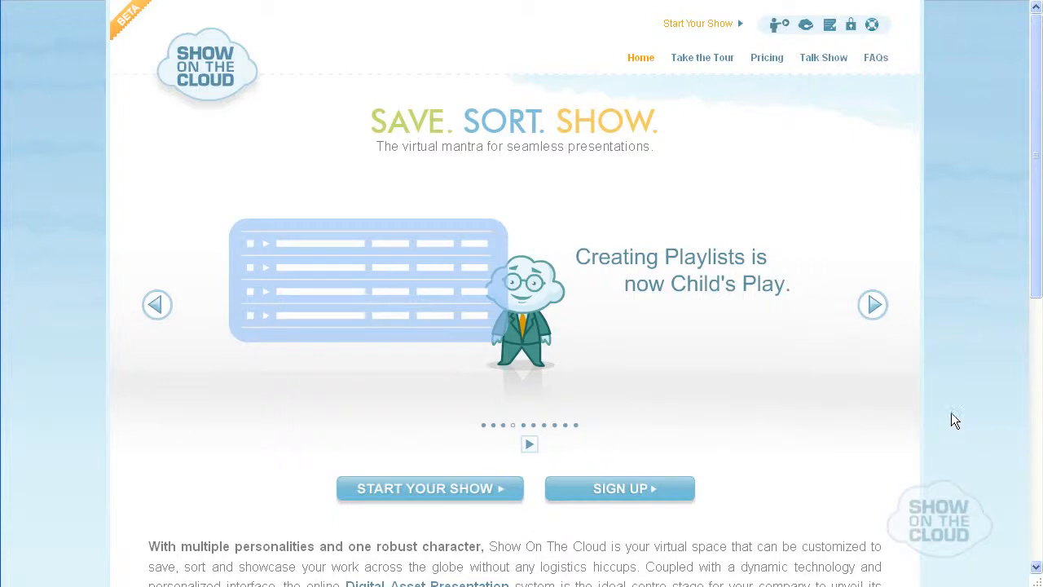
Open the sign-up form from the home page and fill in the administrator's name and e-mail address.
{"action": "left_click", "coordinate": [878, 310]}
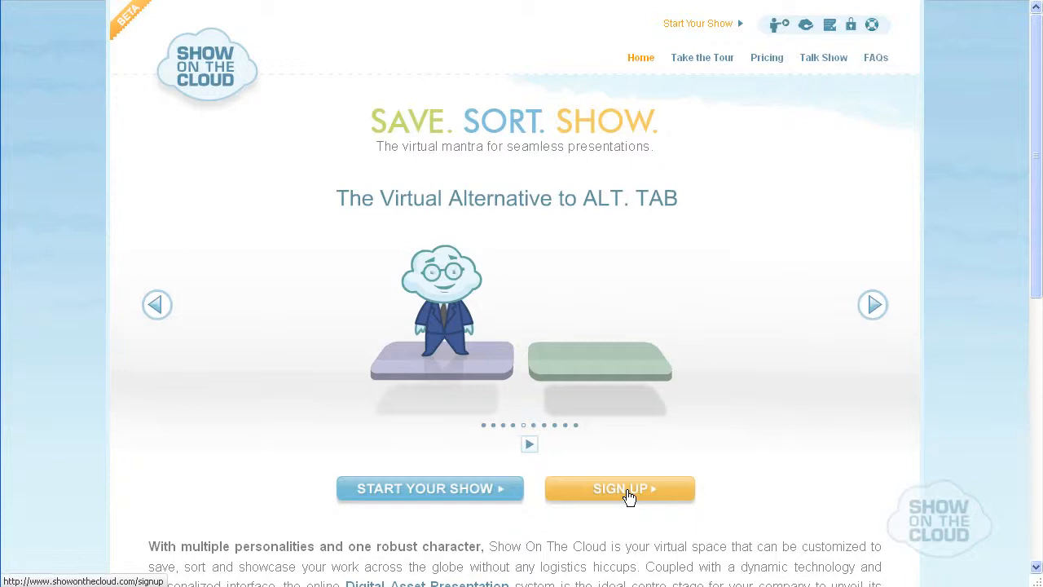
{"action": "left_click", "coordinate": [628, 492]}
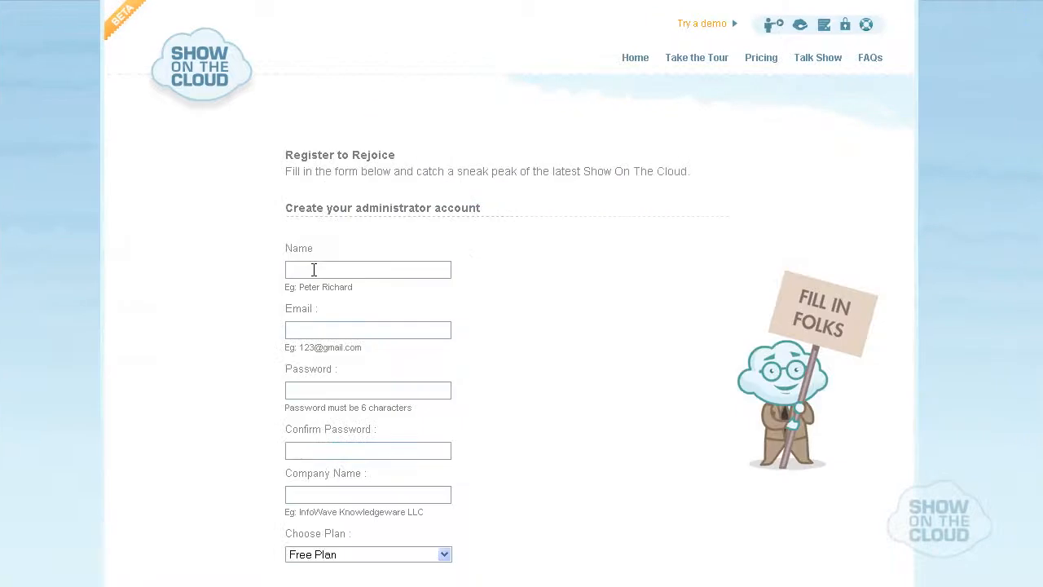
{"action": "type", "text": "Robert"}
{"action": "key", "text": "Tab"}
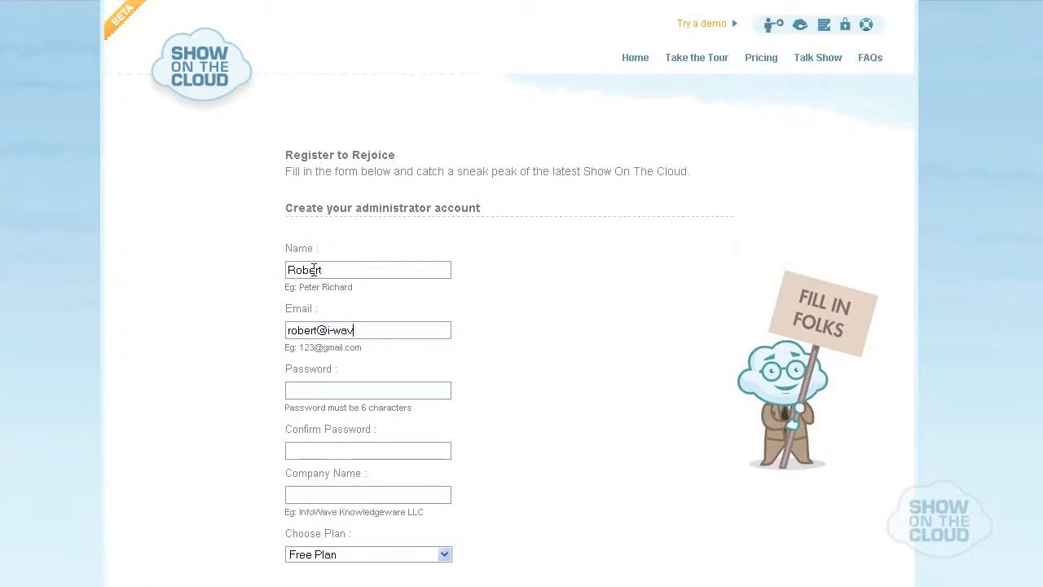
Enter the administrator account password and repeat it in the confirmation field.
{"action": "key", "text": "Tab"}
{"action": "type", "text": "1234567"}
{"action": "key", "text": "Tab"}
{"action": "type", "text": "1234567"}
Enter InfoWave Knowledgeware LLC as the company name and keep the Free Plan.
{"action": "key", "text": "Tab"}
{"action": "type", "text": "In"}
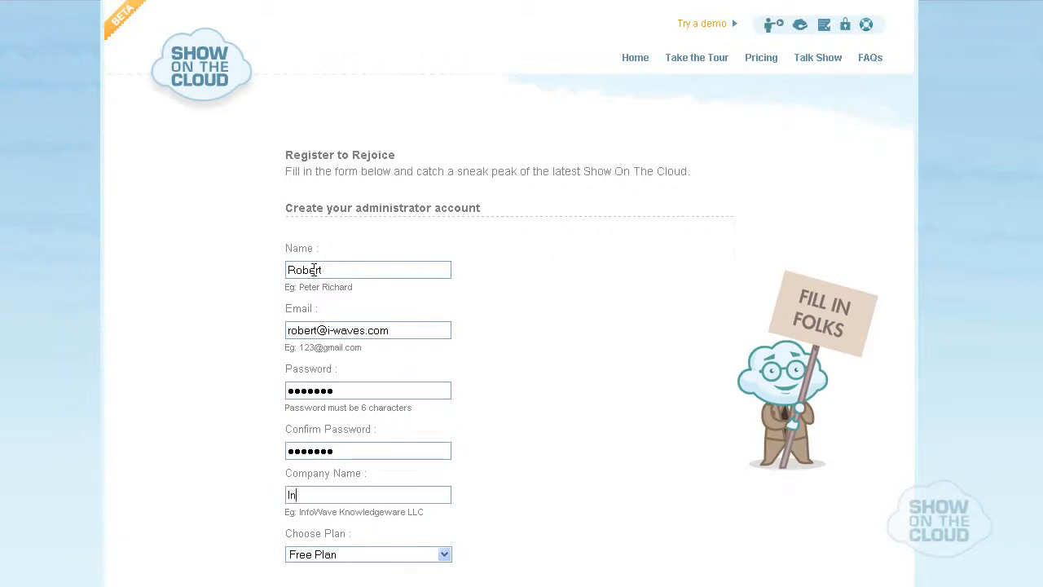
{"action": "type", "text": "foWave Knowledgeware"}
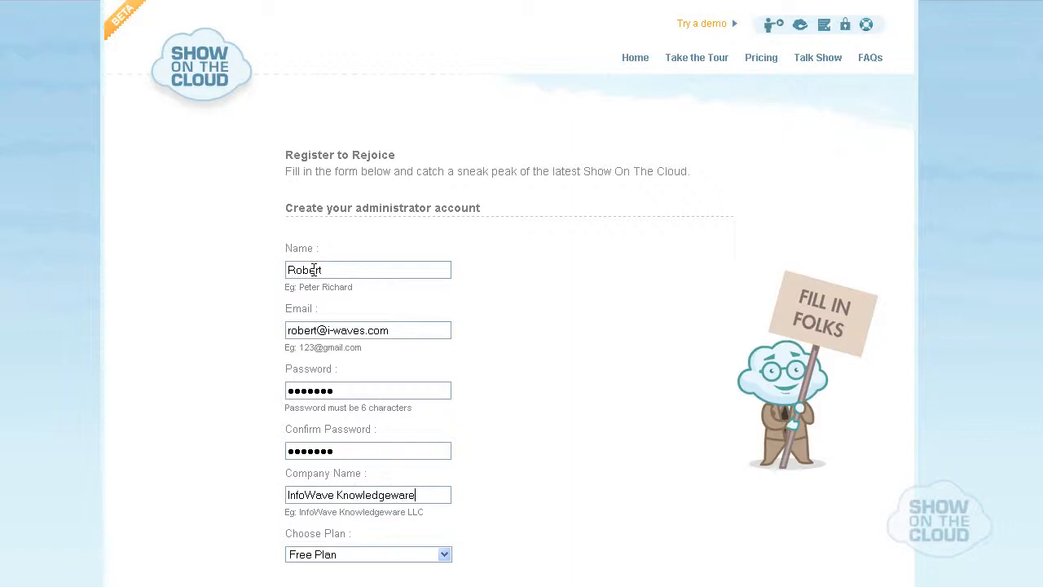
{"action": "type", "text": " LLC"}
{"action": "scroll", "coordinate": [445, 465], "scroll_direction": "down", "scroll_amount": 1}
{"action": "left_click", "coordinate": [445, 462]}
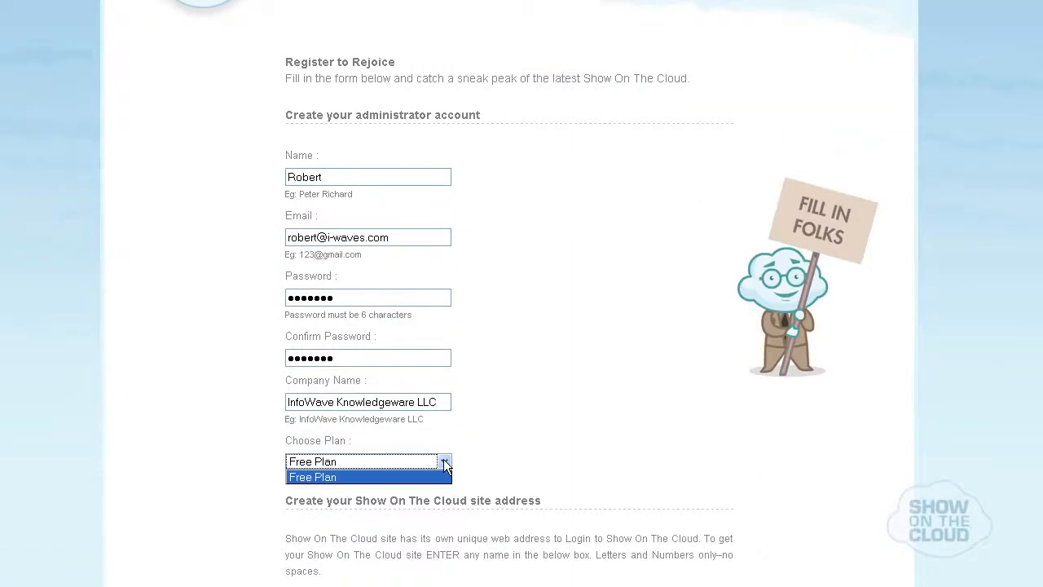
{"action": "left_click", "coordinate": [444, 465]}
Set the site address to iwaves, agree to the terms of service and submit the registration.
{"action": "scroll", "coordinate": [442, 463], "scroll_direction": "down", "scroll_amount": 2}
{"action": "left_click", "coordinate": [421, 410]}
{"action": "type", "text": "iwaves"}
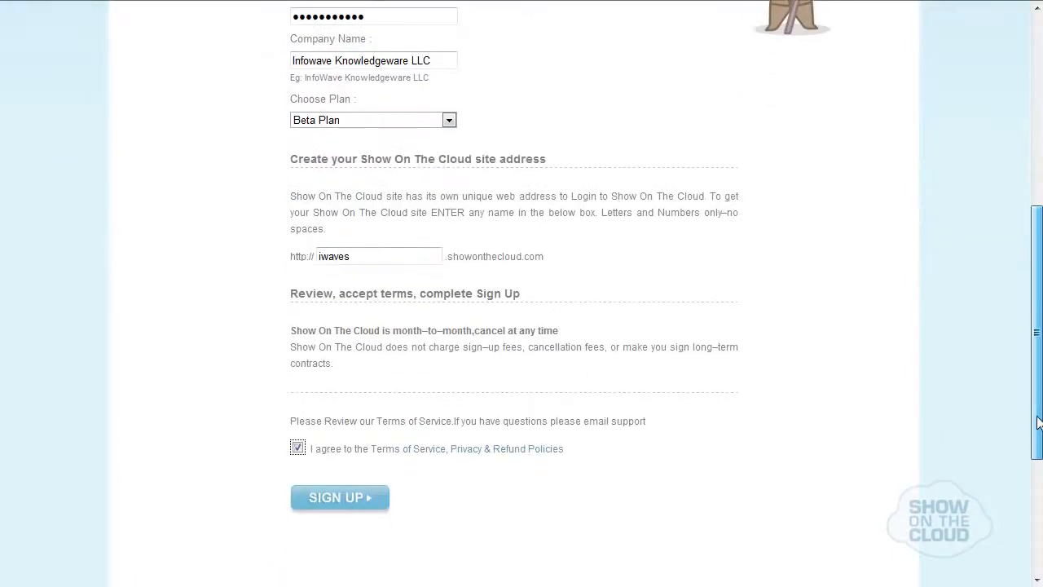
{"action": "scroll", "coordinate": [1035, 493], "scroll_direction": "down", "scroll_amount": 2}
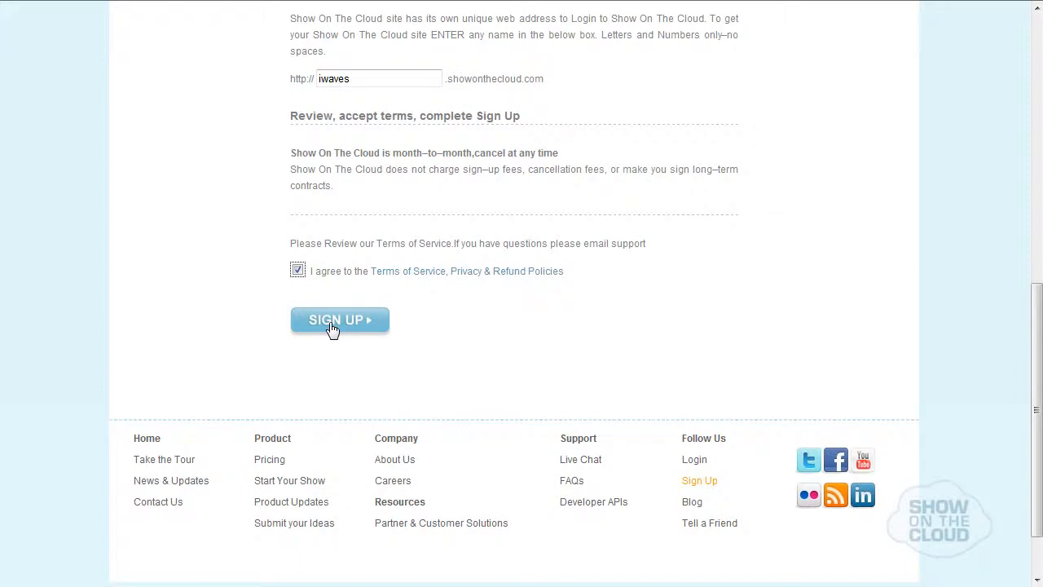
{"action": "left_click", "coordinate": [333, 324]}
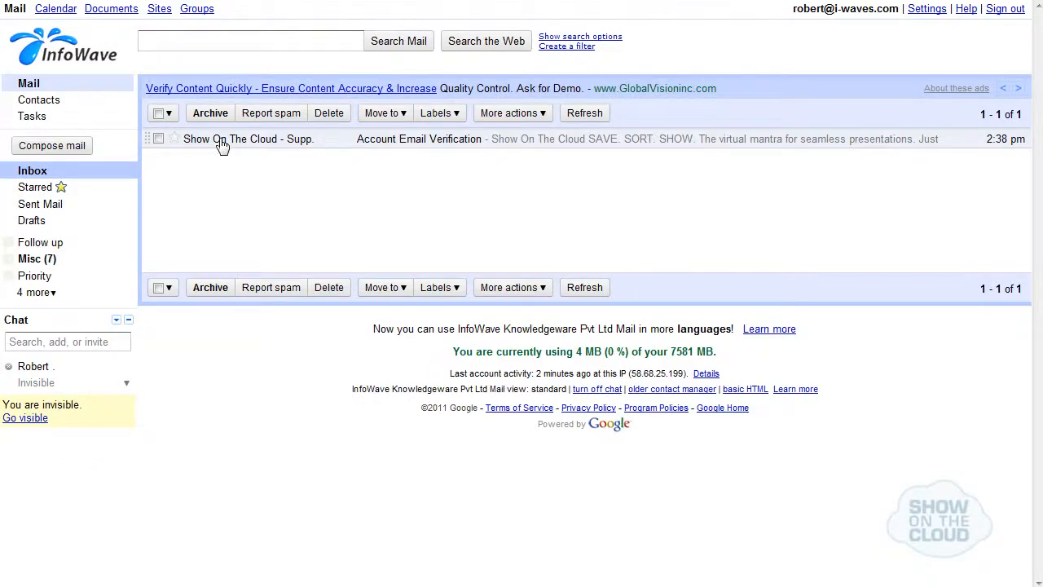
In the webmail inbox, open the Account Email Verification message and follow its verification link.
{"action": "left_click", "coordinate": [222, 144]}
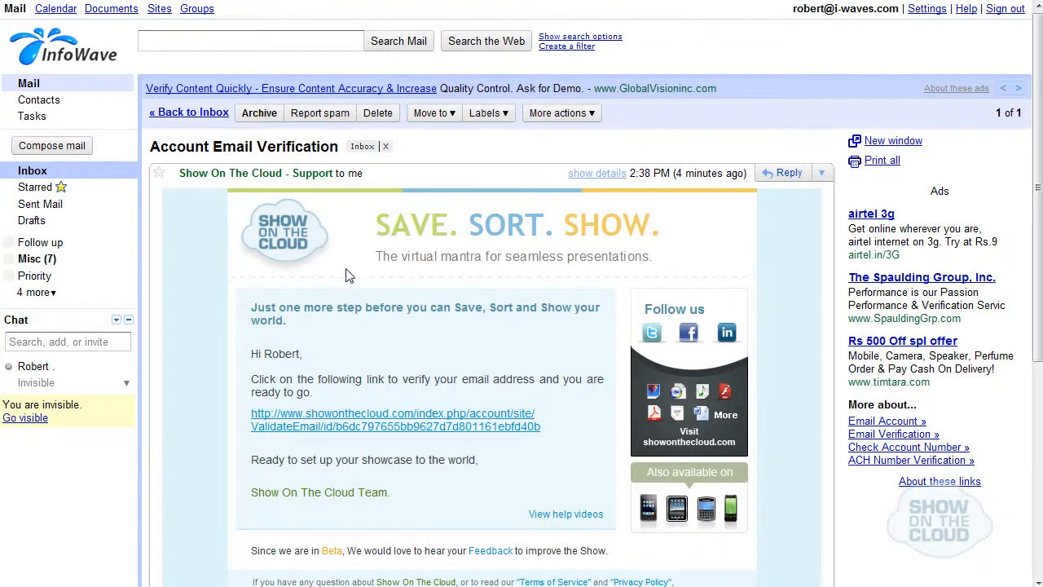
{"action": "left_click", "coordinate": [382, 413]}
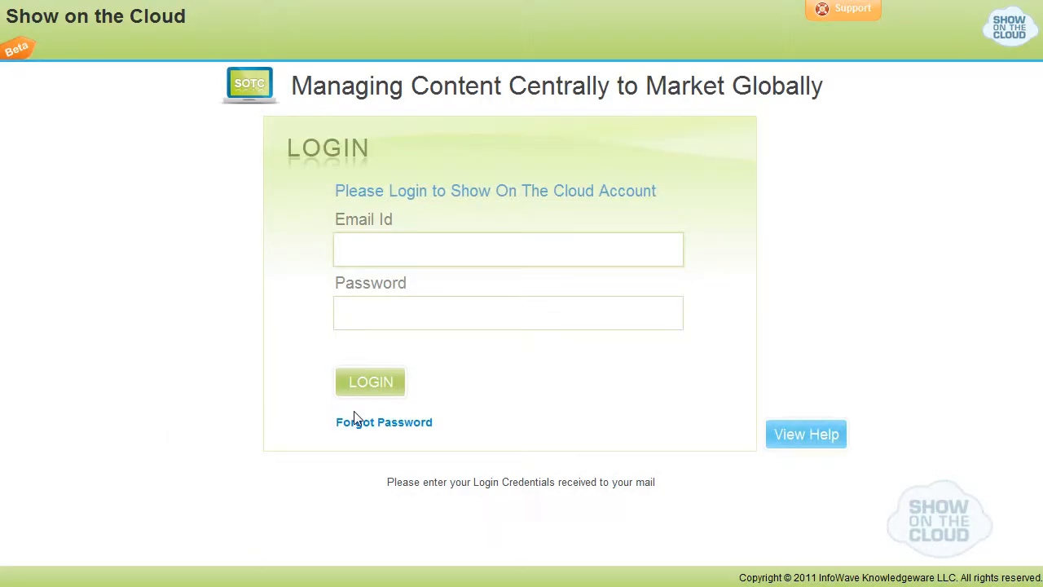
Log in to the new Show On The Cloud account with the registered e-mail address and account password.
{"action": "key", "text": "Tab"}
{"action": "type", "text": "***********"}
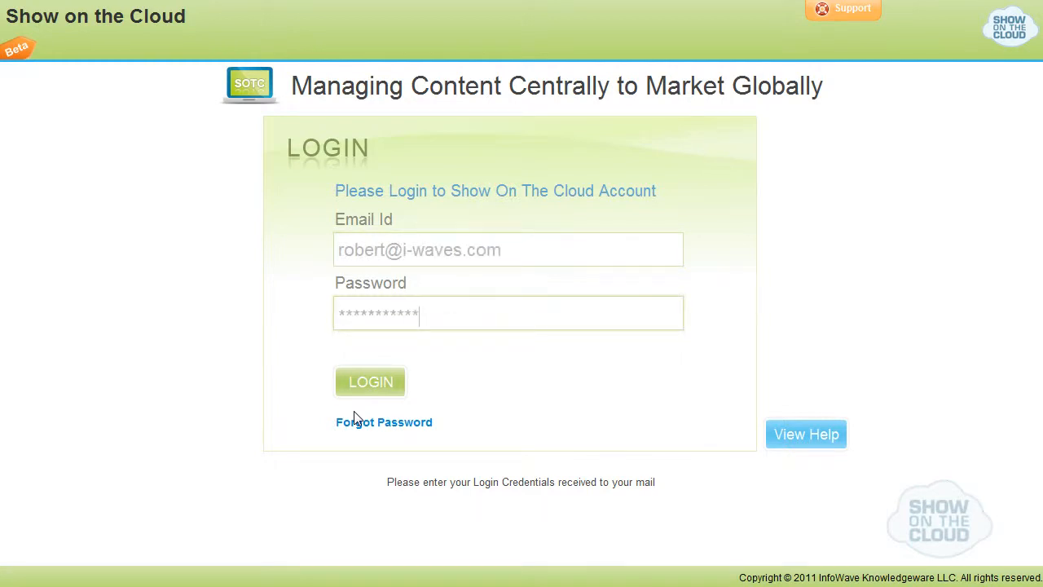
{"action": "left_click", "coordinate": [365, 398]}
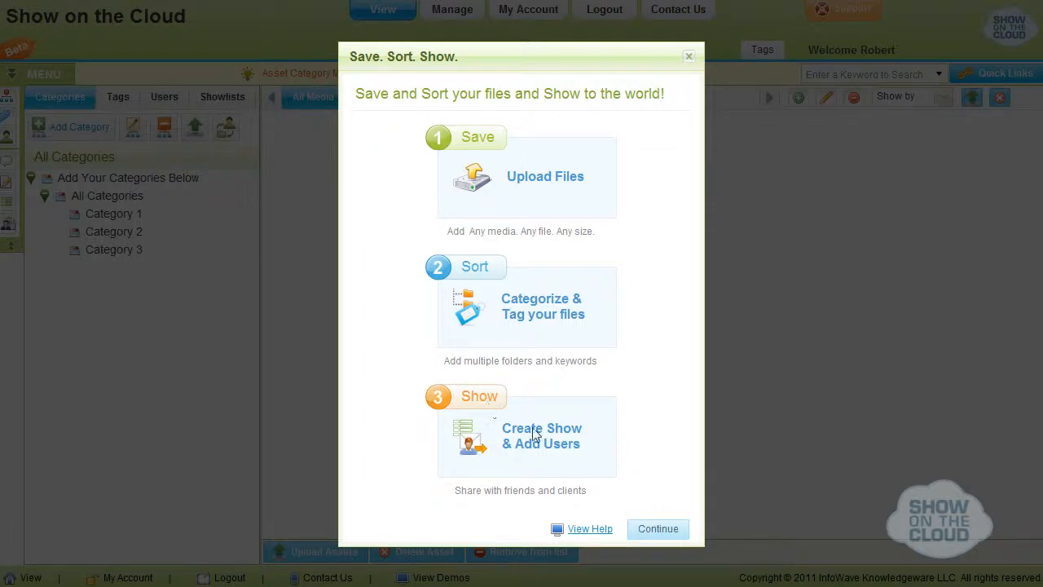
Continue to the Save stage, dismiss the tips and upload all files from the To Upload folder.
{"action": "left_click", "coordinate": [645, 531]}
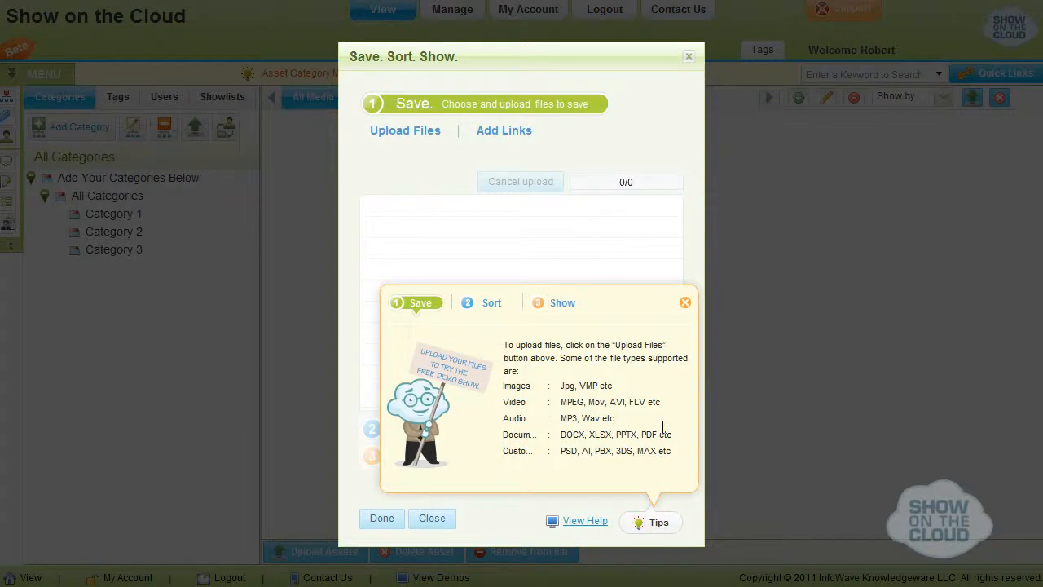
{"action": "left_click", "coordinate": [684, 302]}
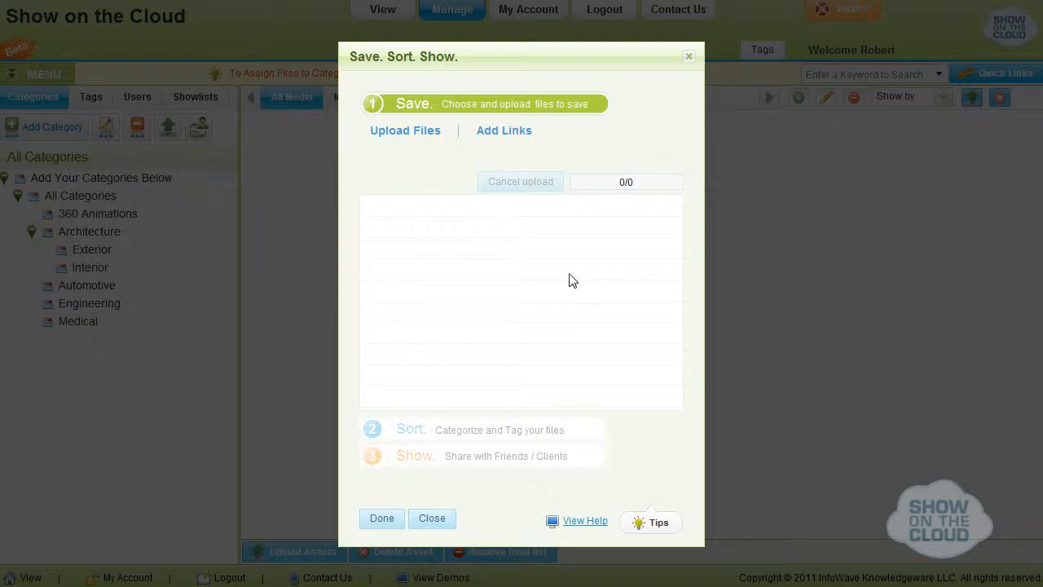
{"action": "left_click", "coordinate": [430, 140]}
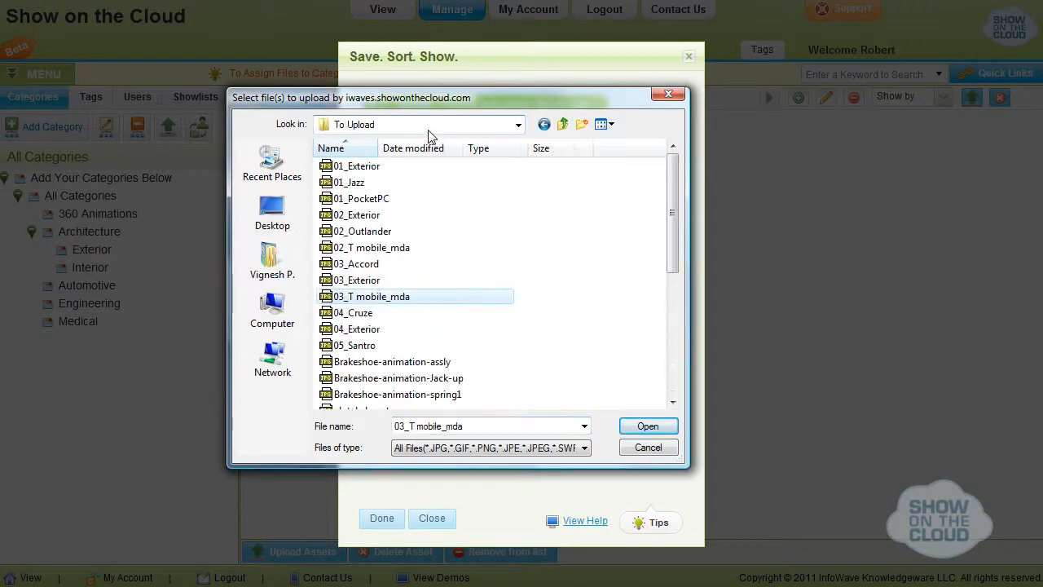
{"action": "left_click", "coordinate": [359, 183]}
{"action": "key", "text": "ctrl+a"}
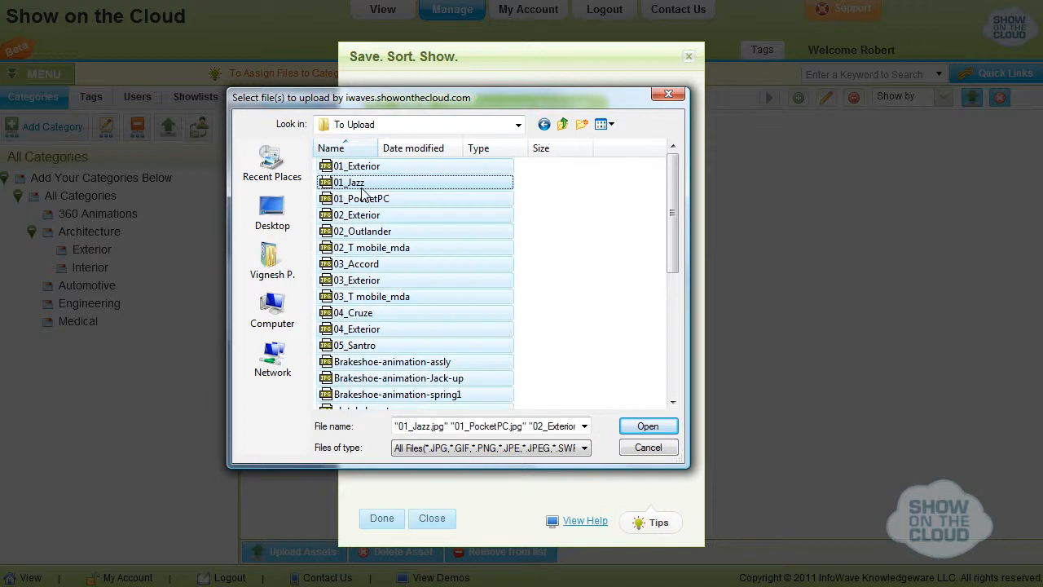
{"action": "left_click", "coordinate": [585, 449]}
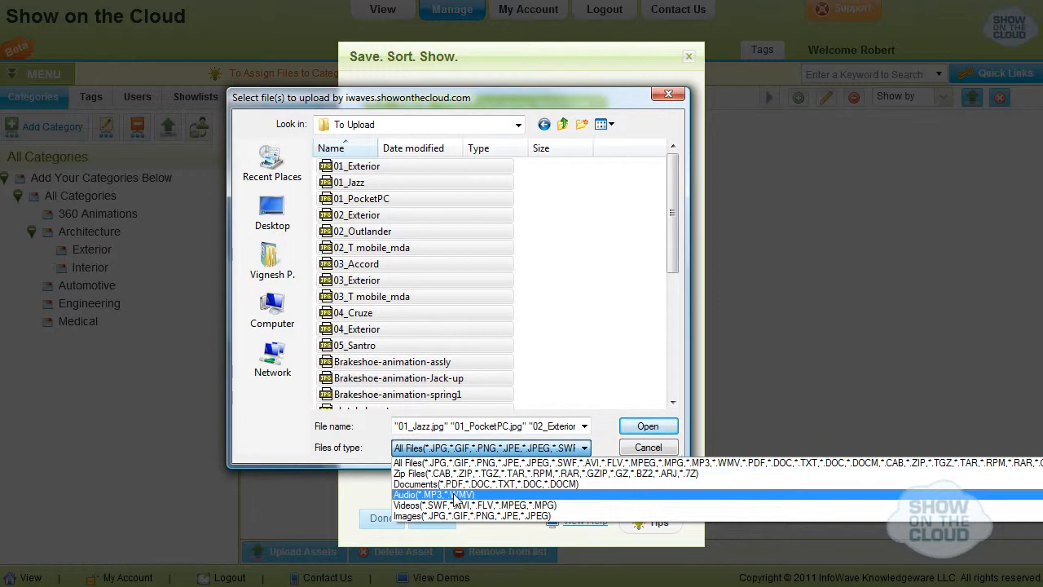
{"action": "left_click", "coordinate": [580, 449]}
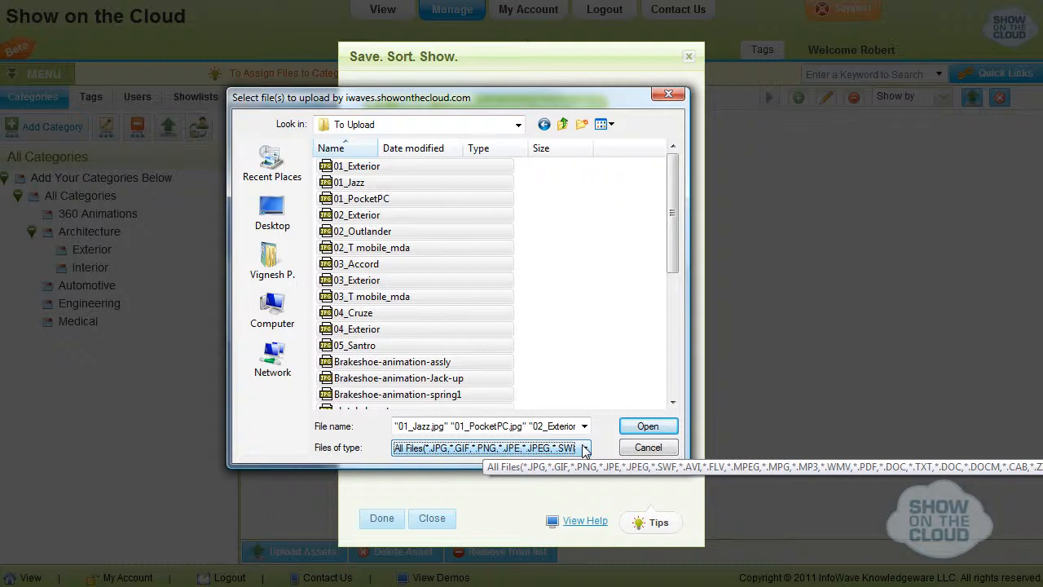
{"action": "left_click", "coordinate": [633, 427]}
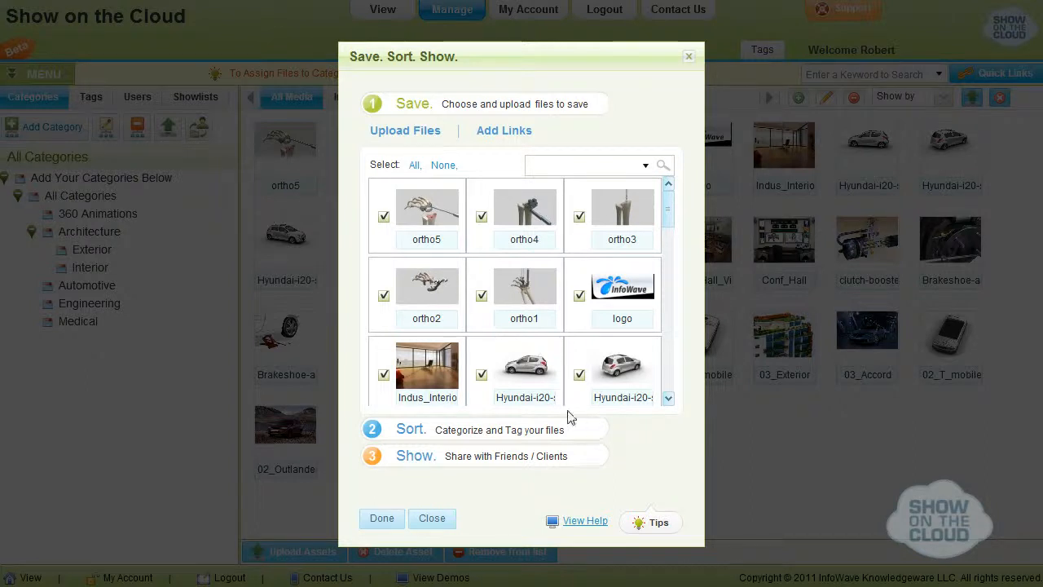
Go to the Sort stage and start a new category named Products under All Categories.
{"action": "left_click", "coordinate": [397, 427]}
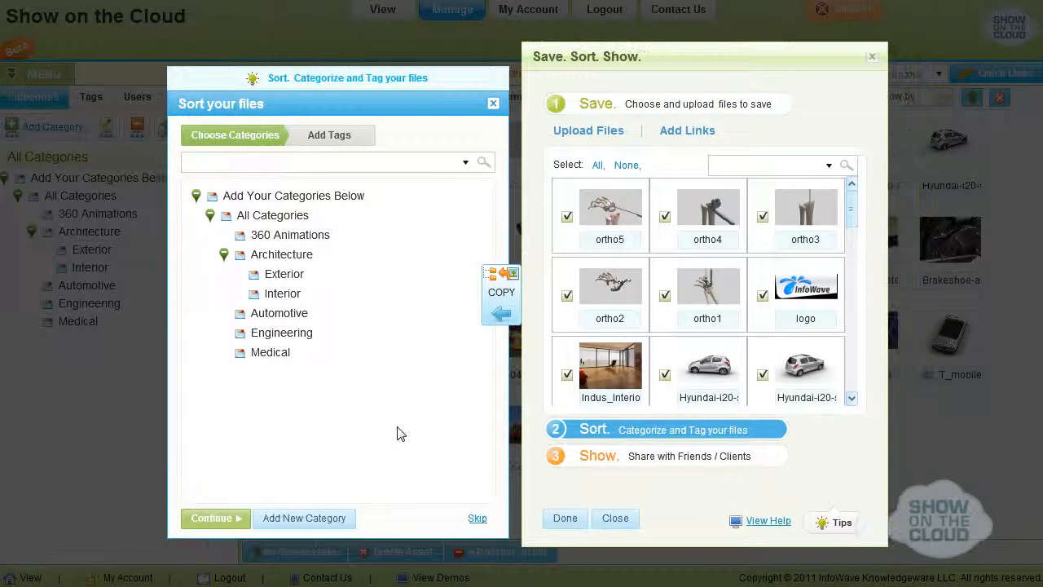
{"action": "left_click", "coordinate": [275, 216]}
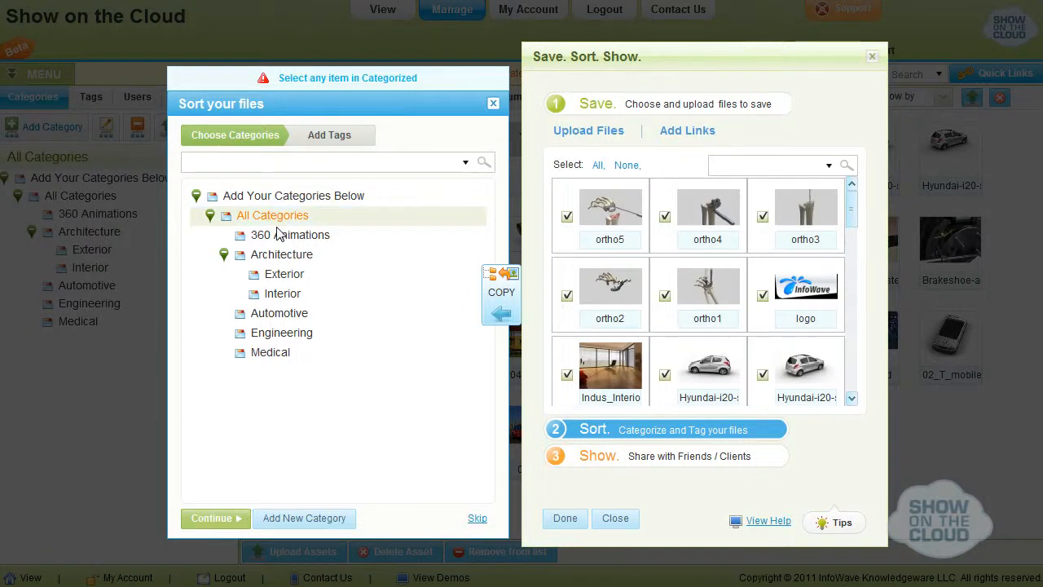
{"action": "left_click", "coordinate": [293, 522]}
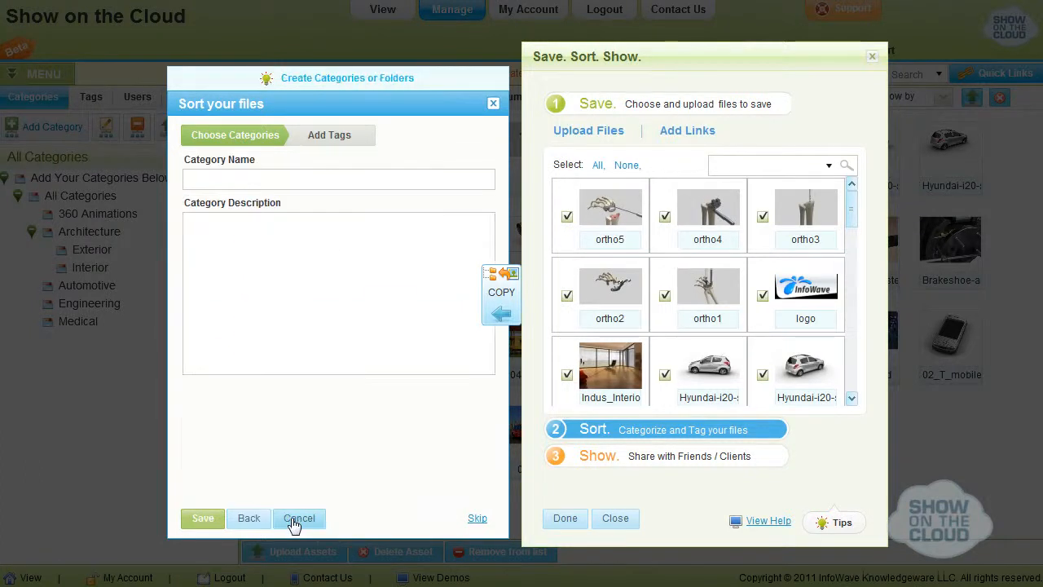
{"action": "left_click", "coordinate": [330, 176]}
{"action": "type", "text": "Products"}
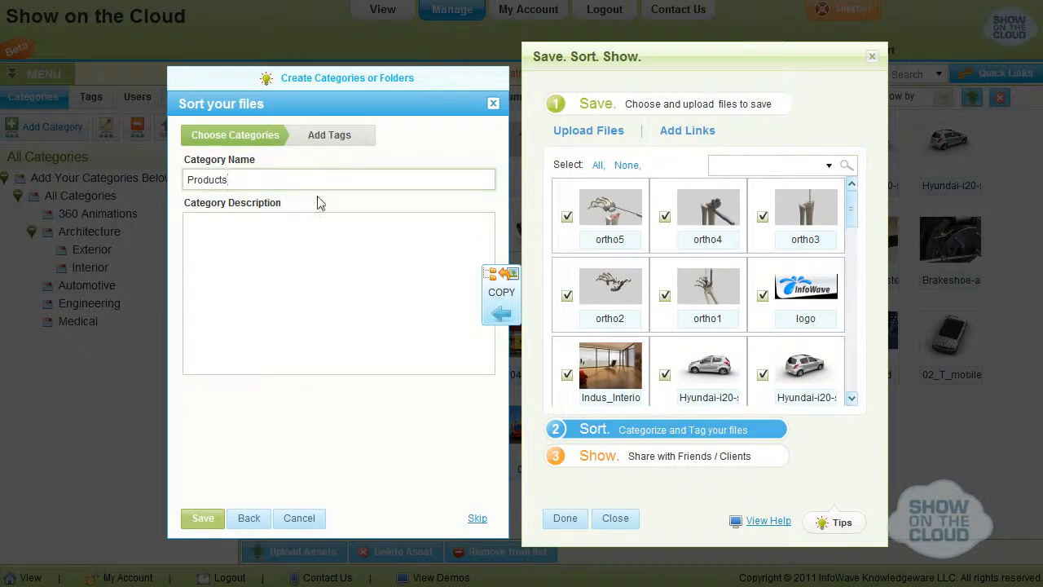
Describe the category as "This Category contains full of mobile and furniture products" and save it.
{"action": "left_click", "coordinate": [302, 256]}
{"action": "type", "text": "This Category co"}
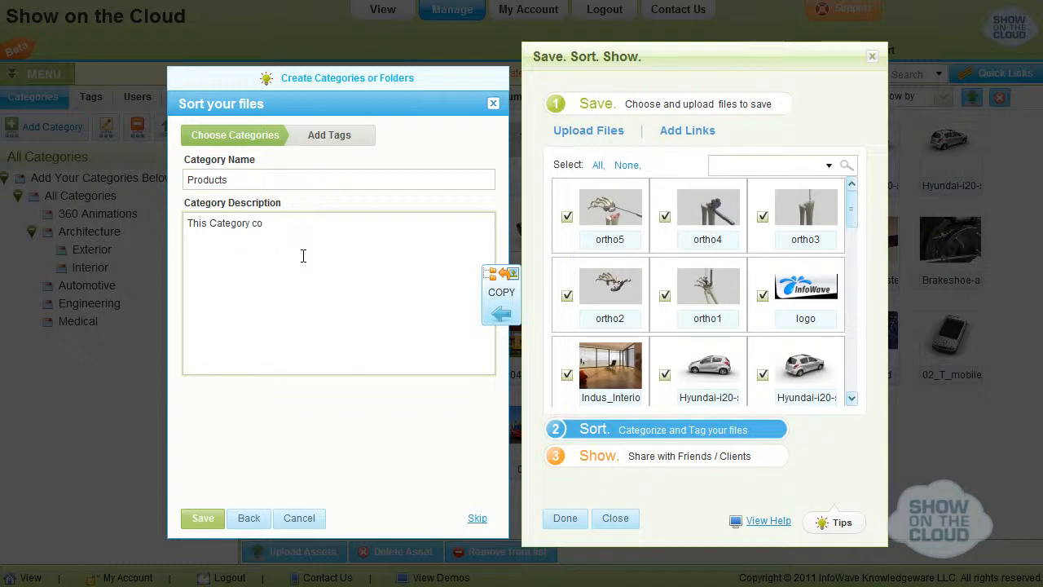
{"action": "type", "text": "ntains full of mobile and furniture products."}
{"action": "left_click", "coordinate": [200, 519]}
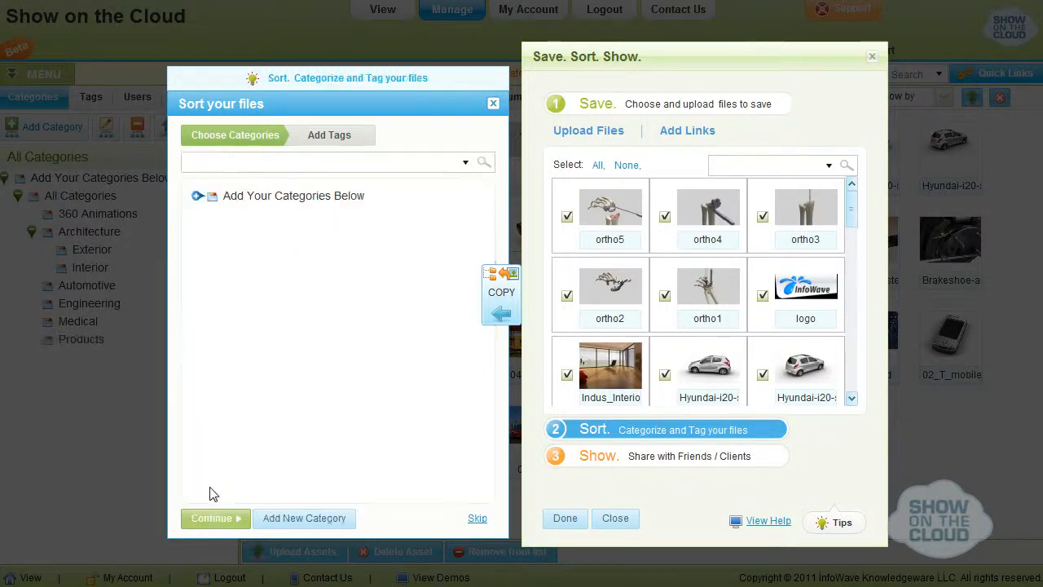
Copy only the furniture and mobile files, including Furniture01, Furniture02, 01_PocketPC and 02_T_mobile, into the Products category under All Categories.
{"action": "left_click", "coordinate": [198, 196]}
{"action": "left_click", "coordinate": [210, 215]}
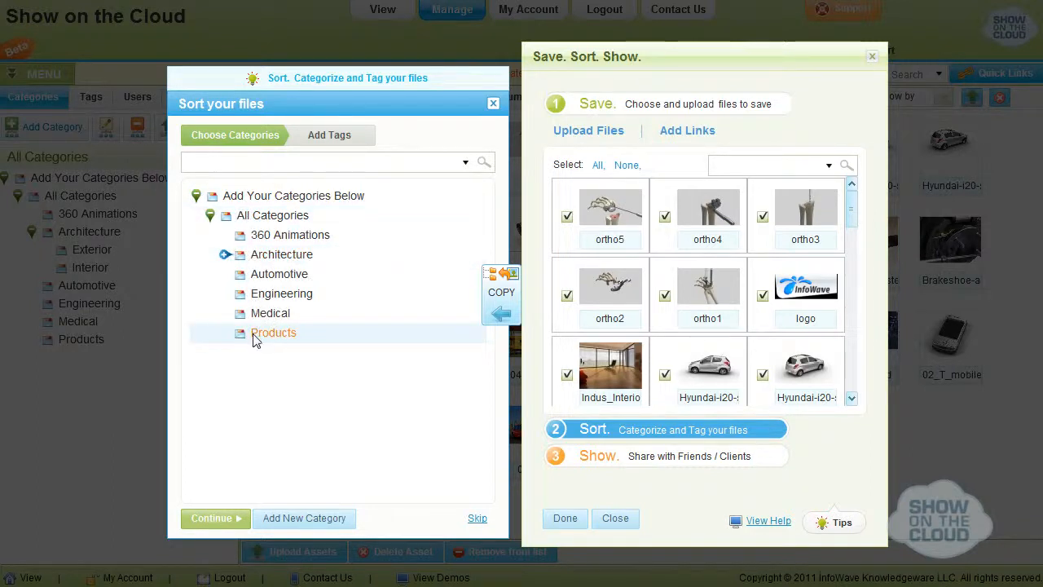
{"action": "left_click", "coordinate": [625, 165]}
{"action": "left_click_drag", "start_coordinate": [855, 225], "coordinate": [855, 266]}
{"action": "left_click", "coordinate": [568, 296]}
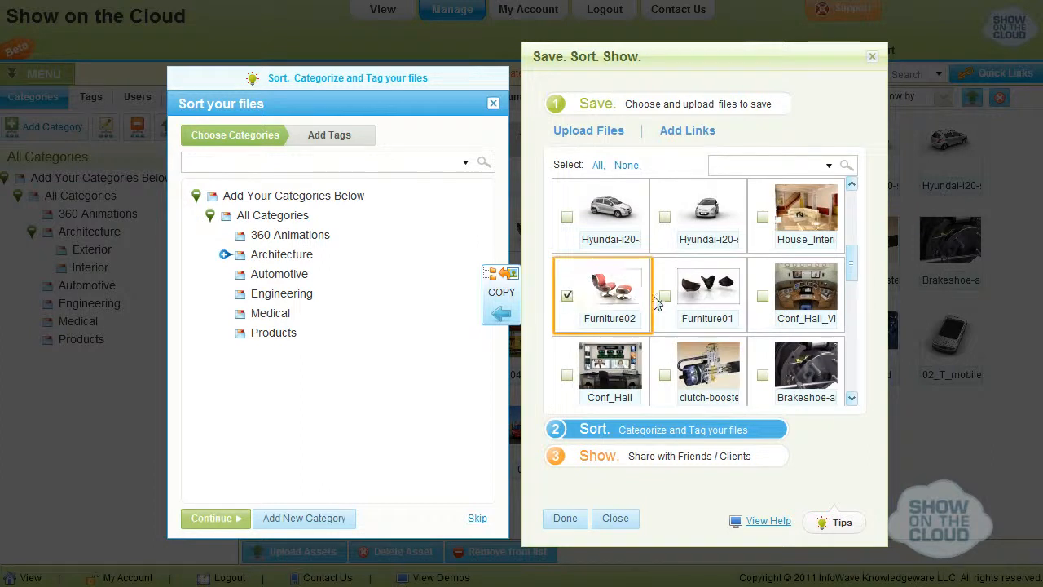
{"action": "left_click", "coordinate": [664, 297]}
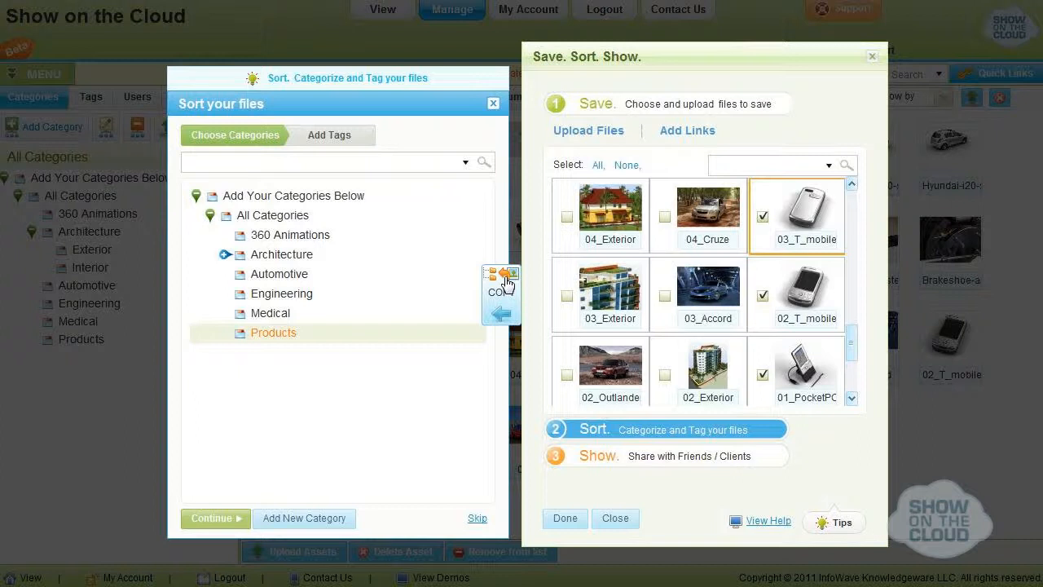
{"action": "left_click", "coordinate": [505, 280]}
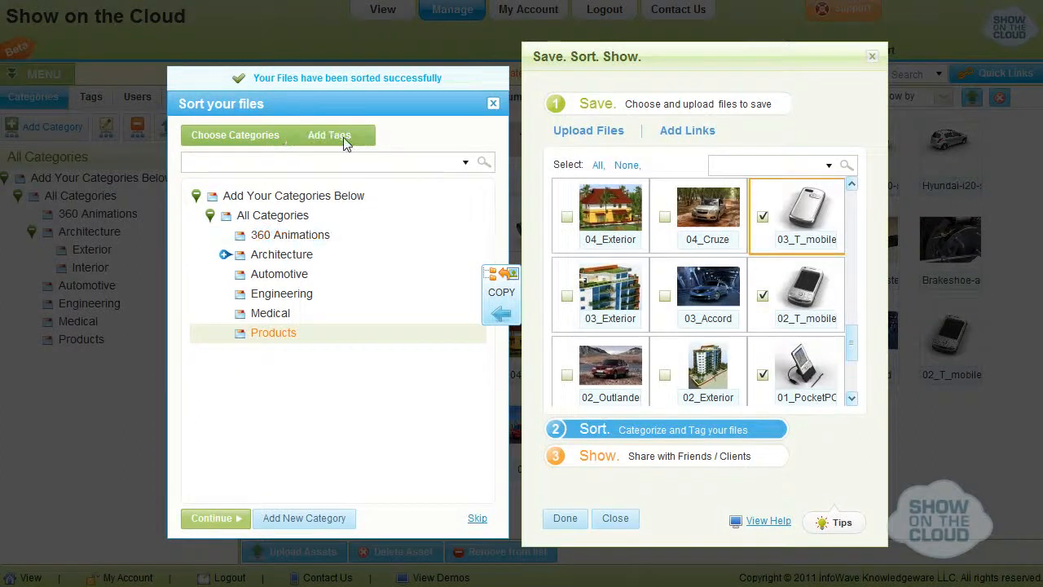
Go to the tagging stage and create a new tag named Automotive.
{"action": "left_click", "coordinate": [343, 137]}
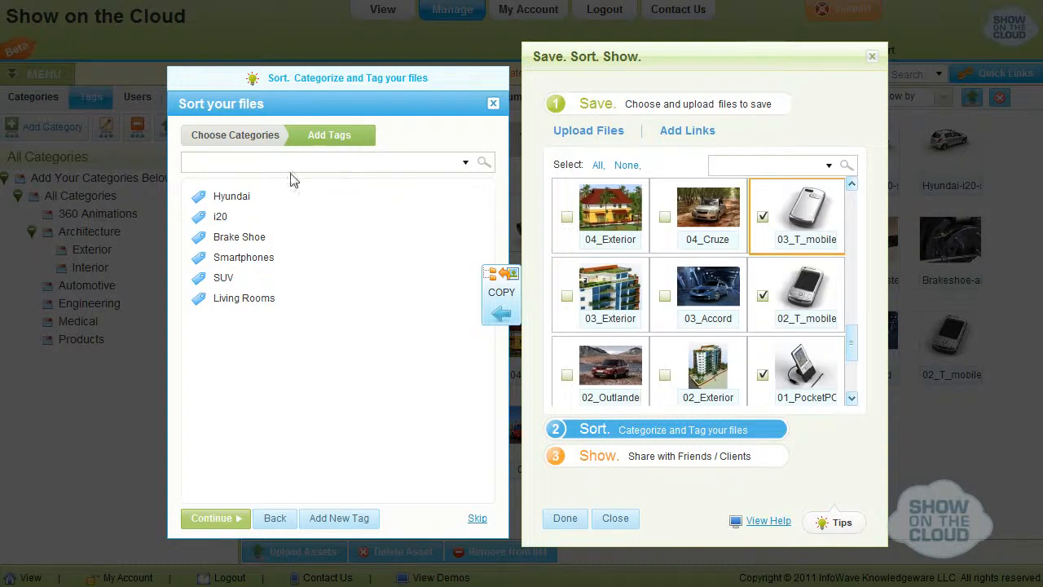
{"action": "left_click", "coordinate": [333, 518]}
{"action": "left_click", "coordinate": [242, 182]}
{"action": "type", "text": "Automo"}
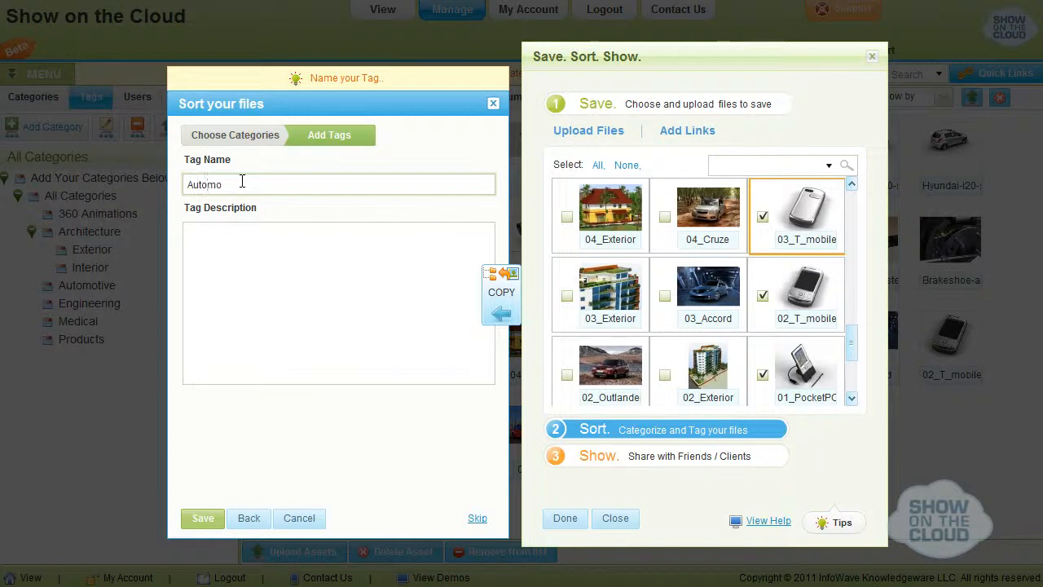
{"action": "left_click", "coordinate": [198, 521]}
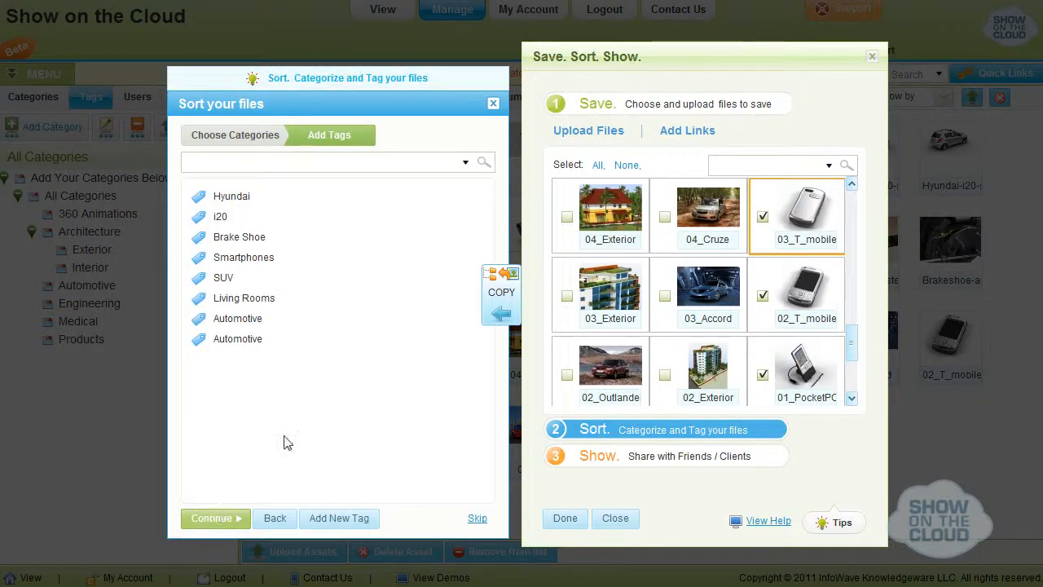
Assign the Automotive tag to the car files 04_Cruze, 03_Accord, 02_Outlander and 01_Jazz.
{"action": "left_click", "coordinate": [583, 377]}
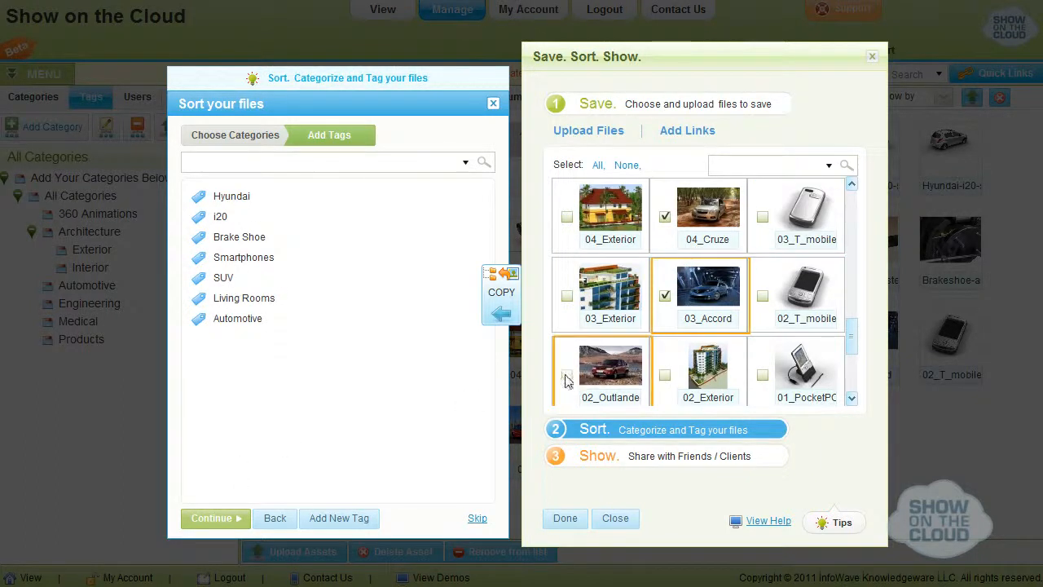
{"action": "left_click", "coordinate": [852, 398]}
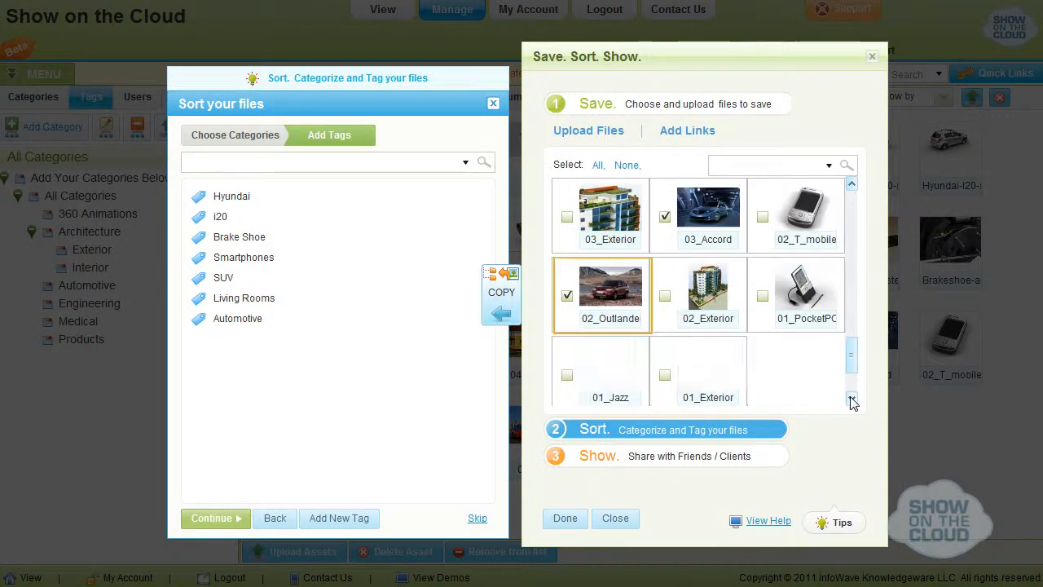
{"action": "left_click", "coordinate": [567, 376]}
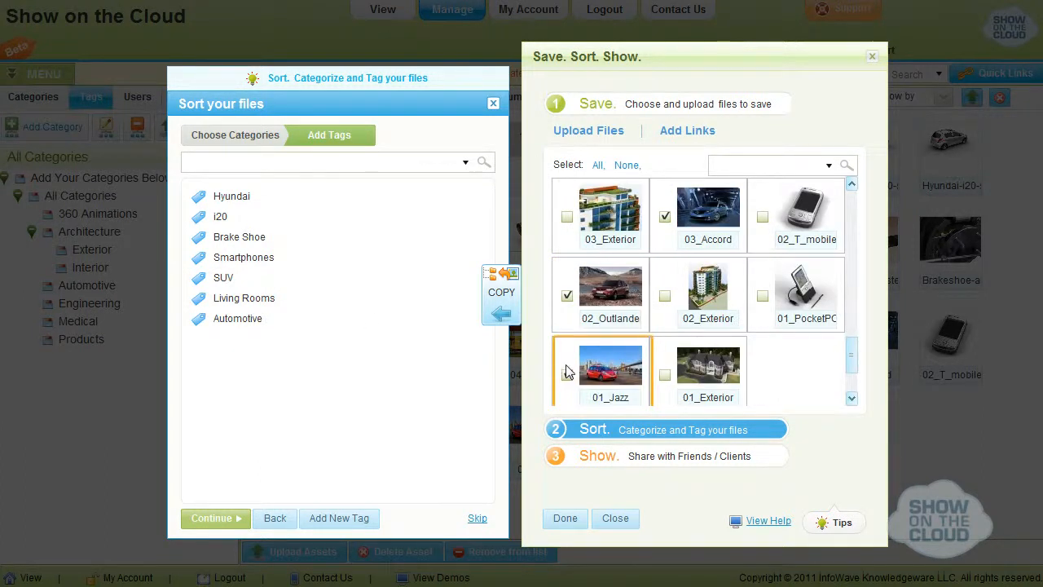
{"action": "left_click", "coordinate": [273, 323]}
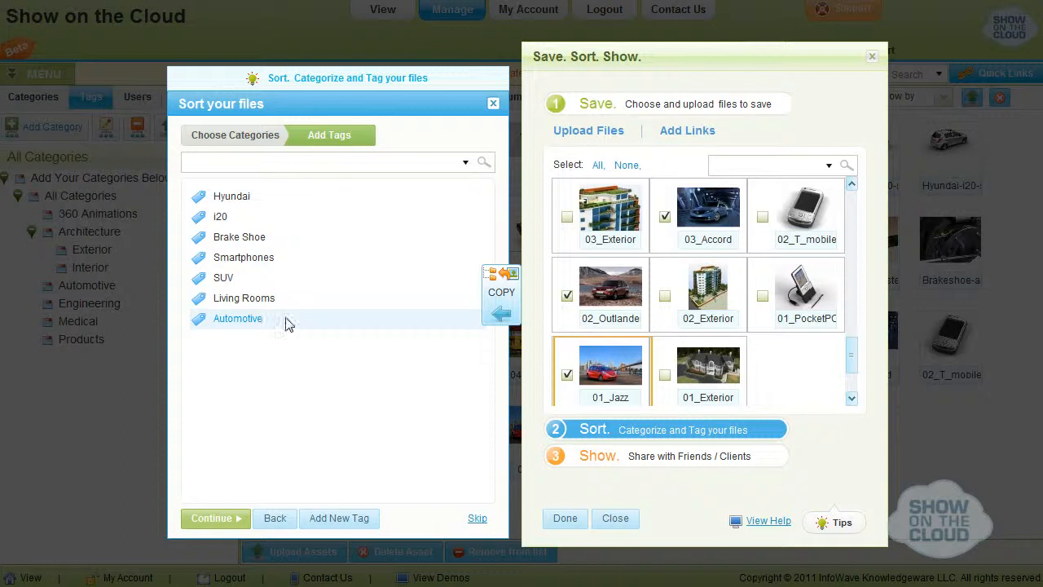
{"action": "left_click", "coordinate": [503, 318]}
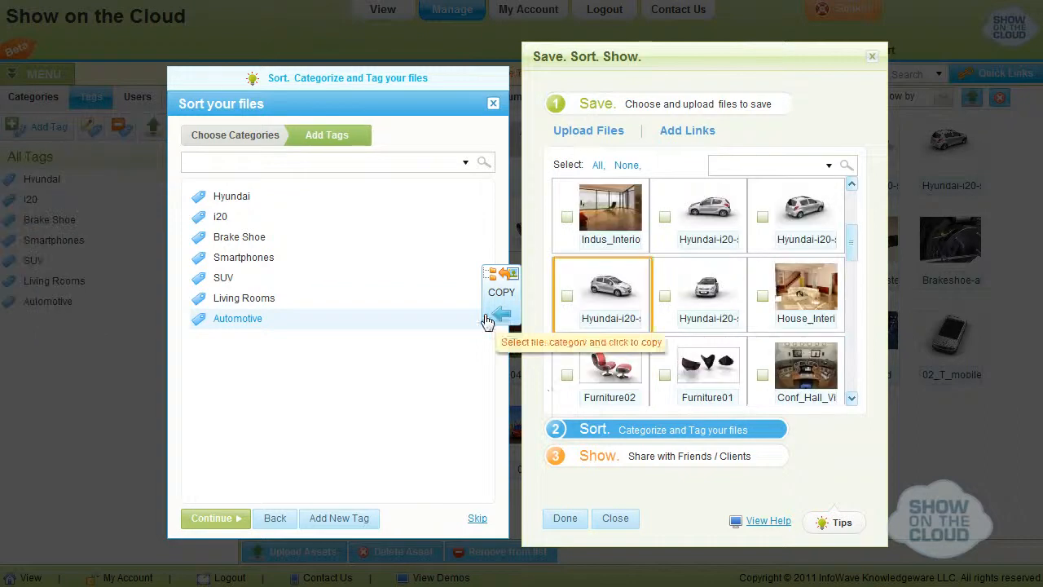
In the Show stage, create a showlist named "Demo for Hyundai" for the Hyundai files and choose it for sharing.
{"action": "left_click", "coordinate": [557, 456]}
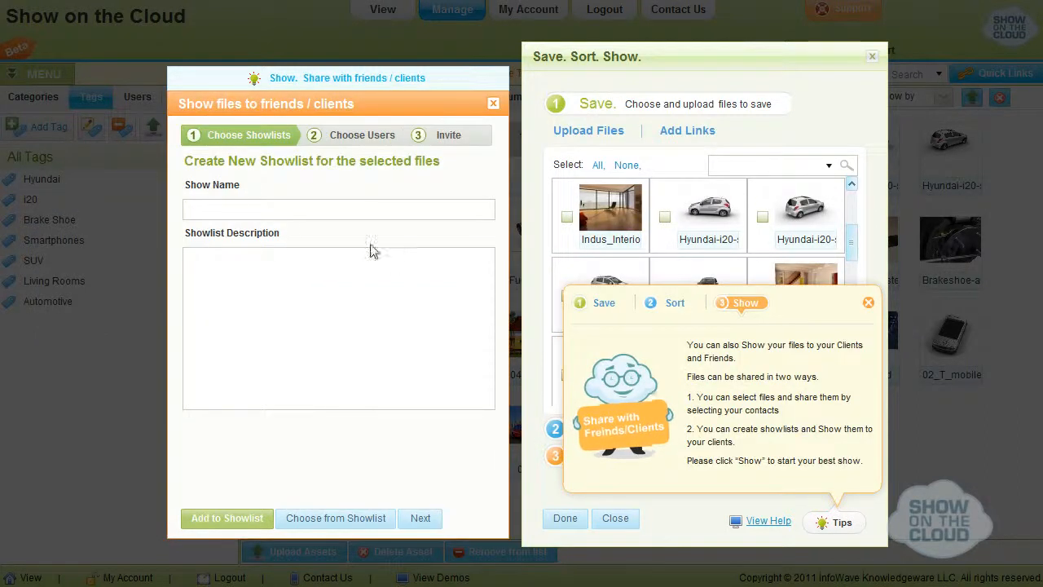
{"action": "left_click", "coordinate": [272, 208]}
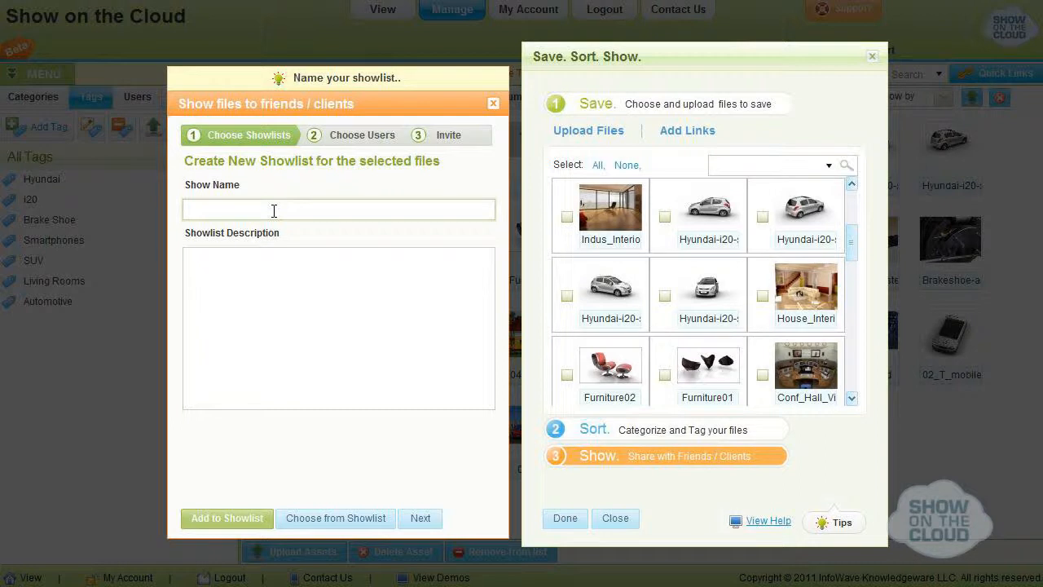
{"action": "type", "text": "Demo for Hyundai"}
{"action": "left_click", "coordinate": [249, 300]}
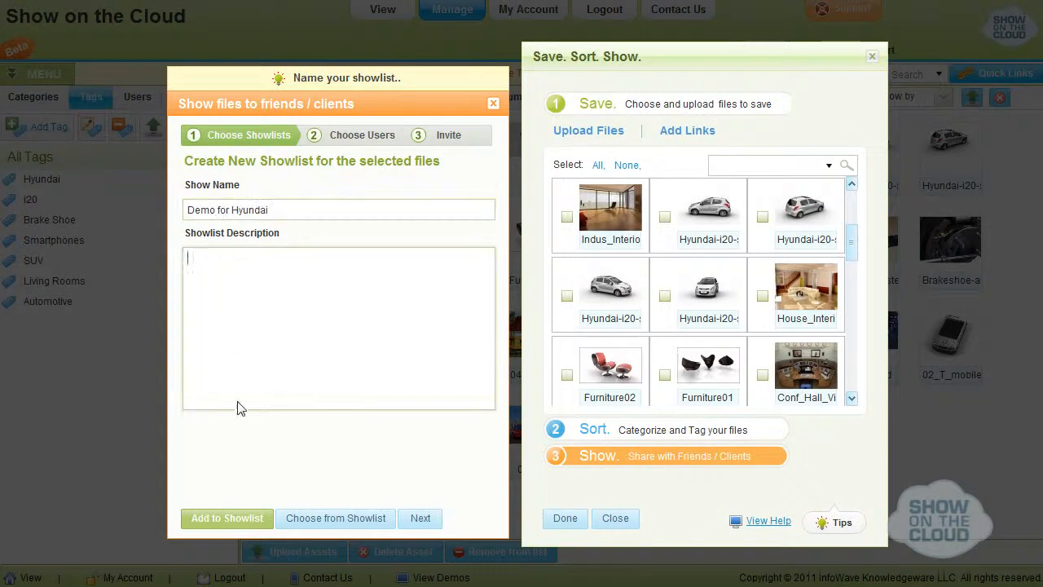
{"action": "left_click", "coordinate": [228, 518]}
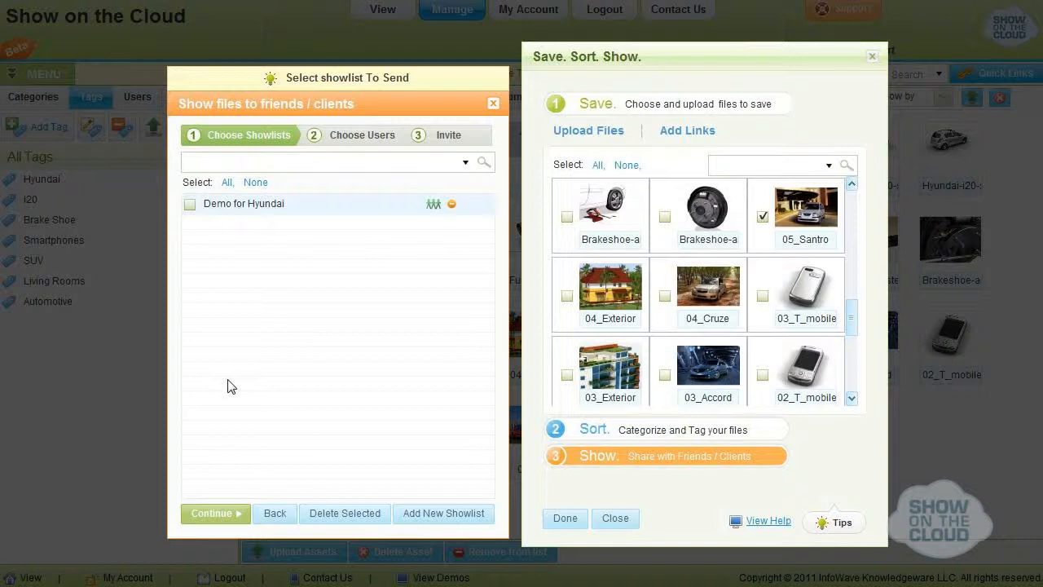
{"action": "left_click", "coordinate": [190, 205]}
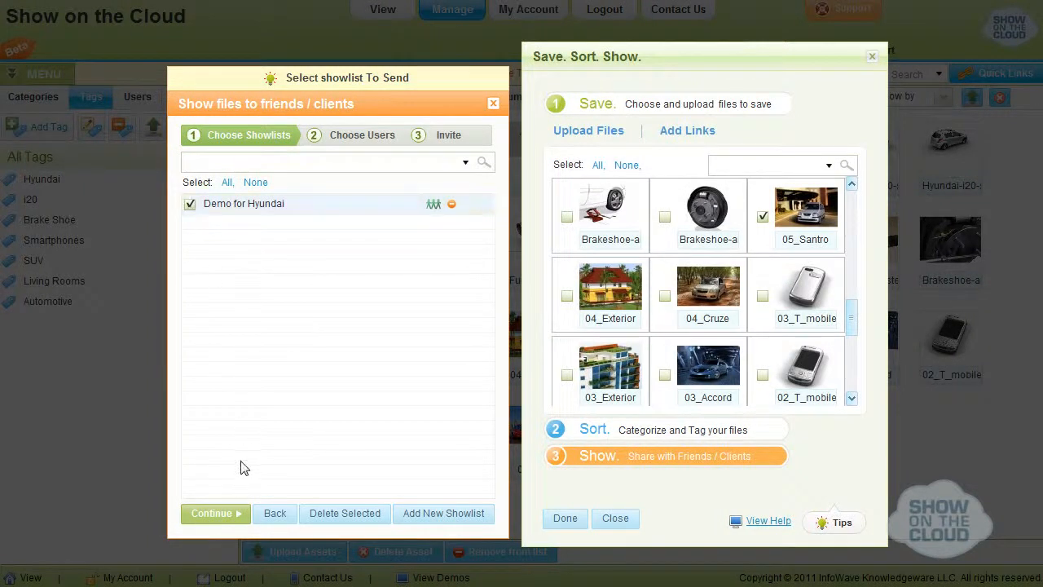
{"action": "left_click", "coordinate": [214, 513]}
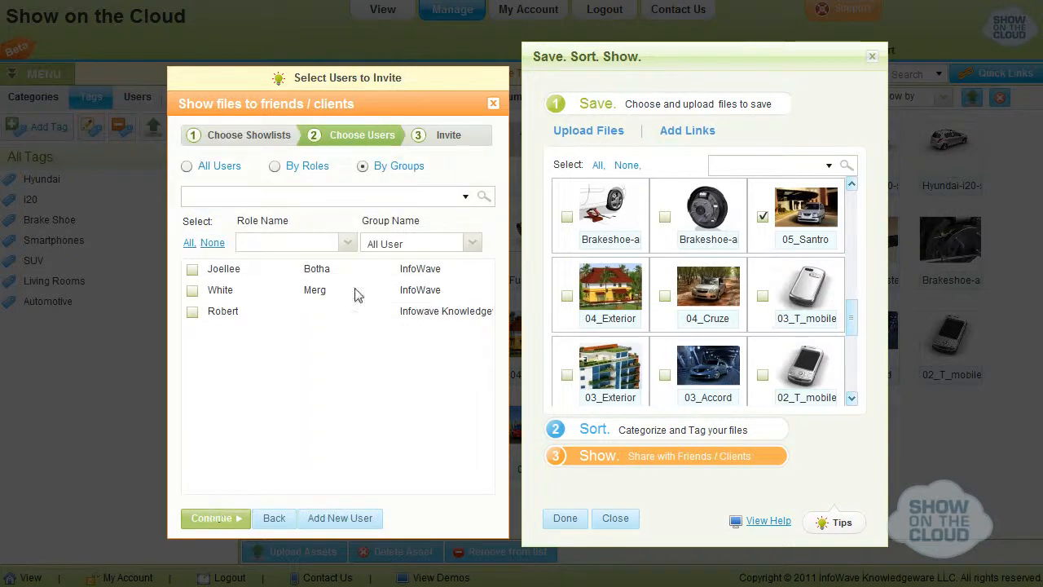
Filter the users by role Register User and group All User, select the second listed user and continue to the invitation.
{"action": "left_click", "coordinate": [347, 243]}
{"action": "left_click", "coordinate": [277, 257]}
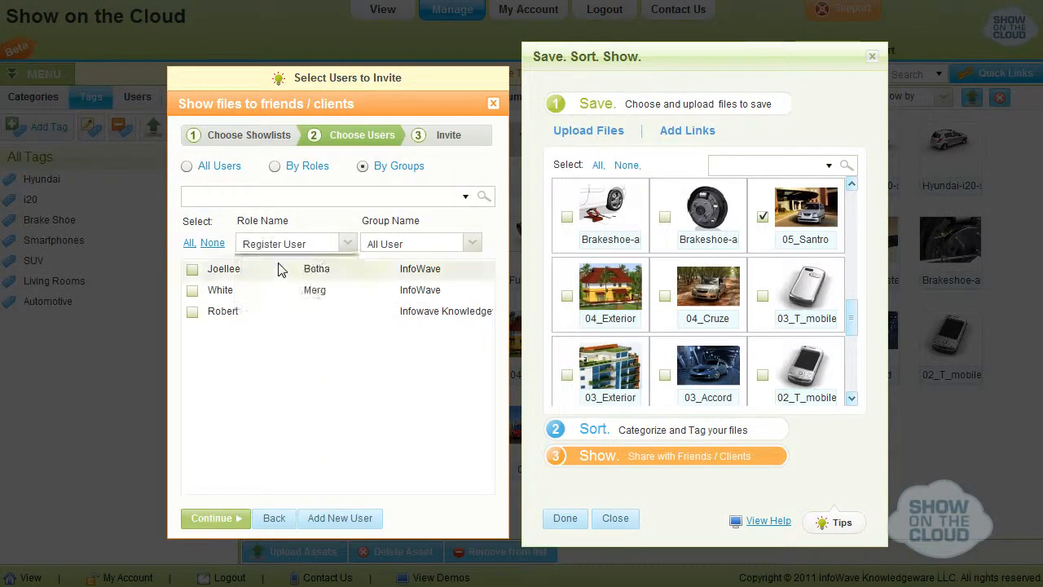
{"action": "left_click", "coordinate": [475, 245]}
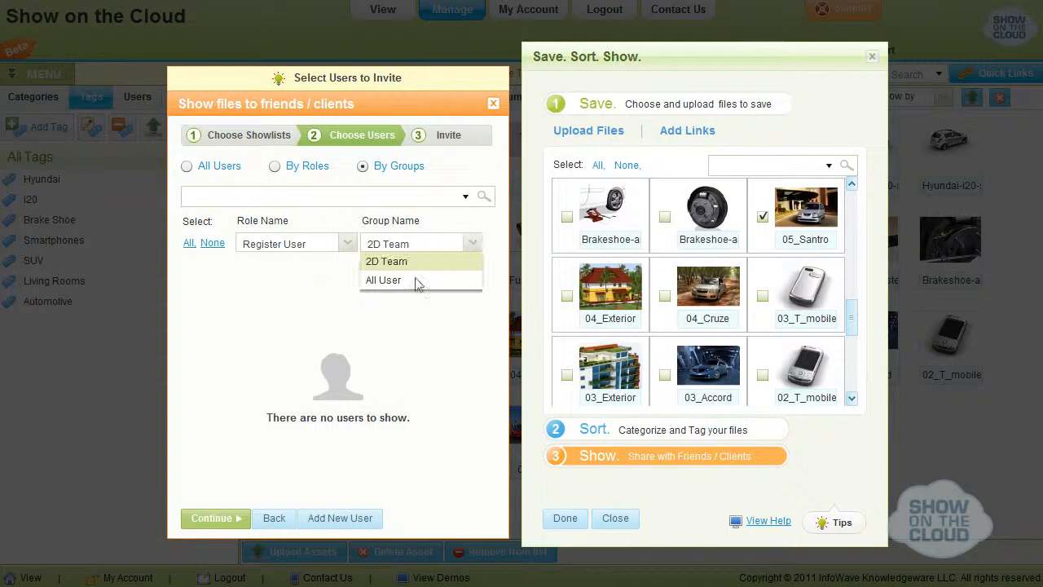
{"action": "left_click", "coordinate": [414, 285]}
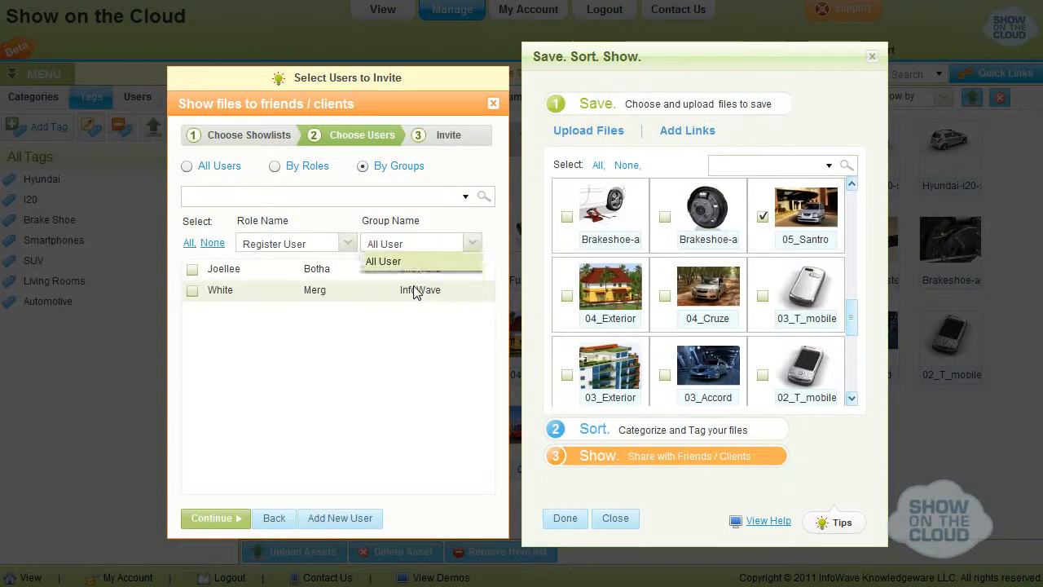
{"action": "left_click", "coordinate": [193, 291]}
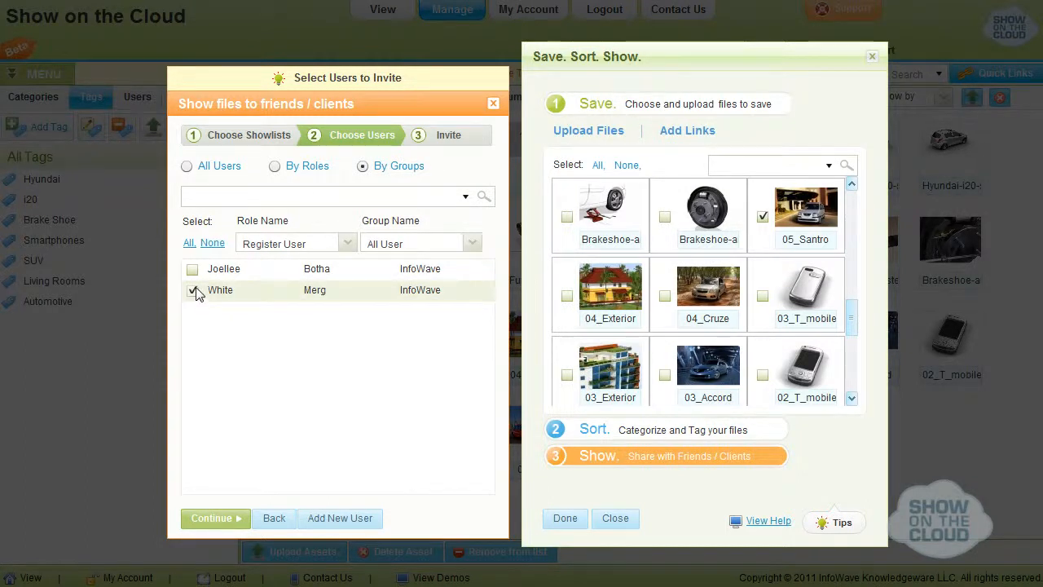
{"action": "left_click", "coordinate": [218, 520]}
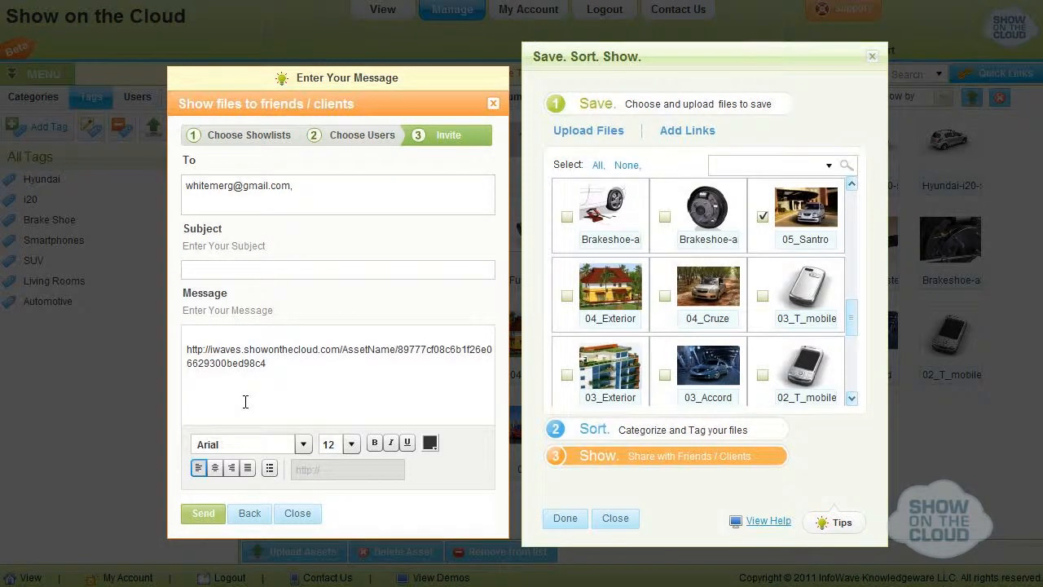
Set the invitation subject to "Hyundai Car Assets", write a greeting, message and sign-off around the link, and send it.
{"action": "key", "text": "Tab"}
{"action": "type", "text": "H"}
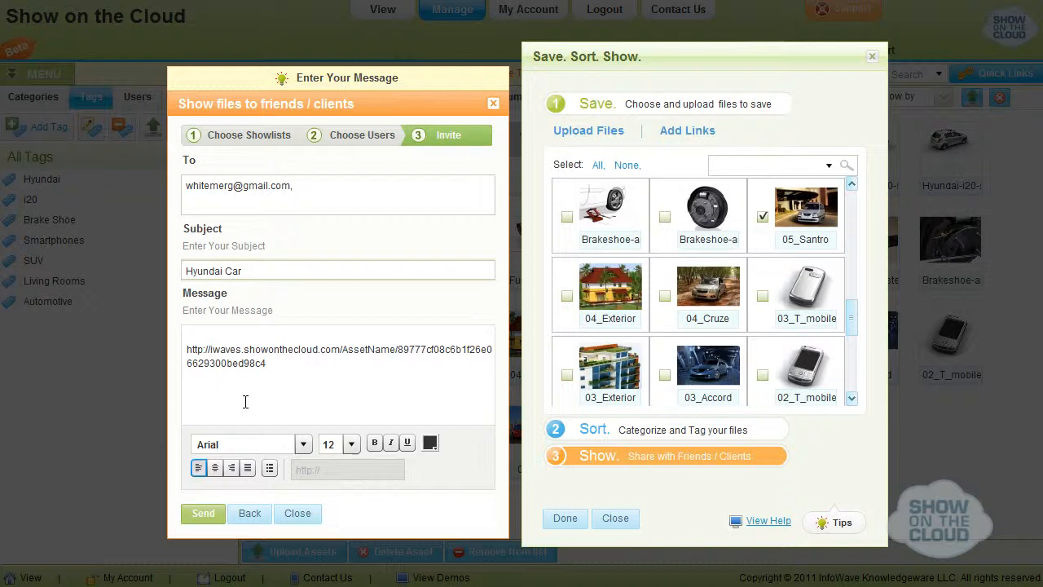
{"action": "type", "text": "ssets"}
{"action": "left_click", "coordinate": [218, 333]}
{"action": "type", "text": "Hi"}
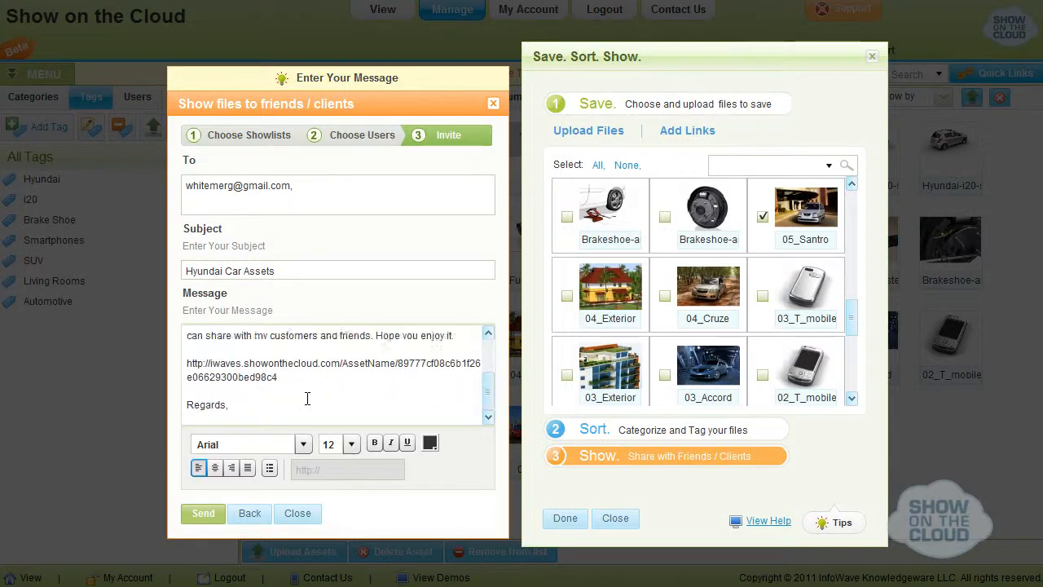
{"action": "key", "text": "Return"}
{"action": "type", "text": "Robert."}
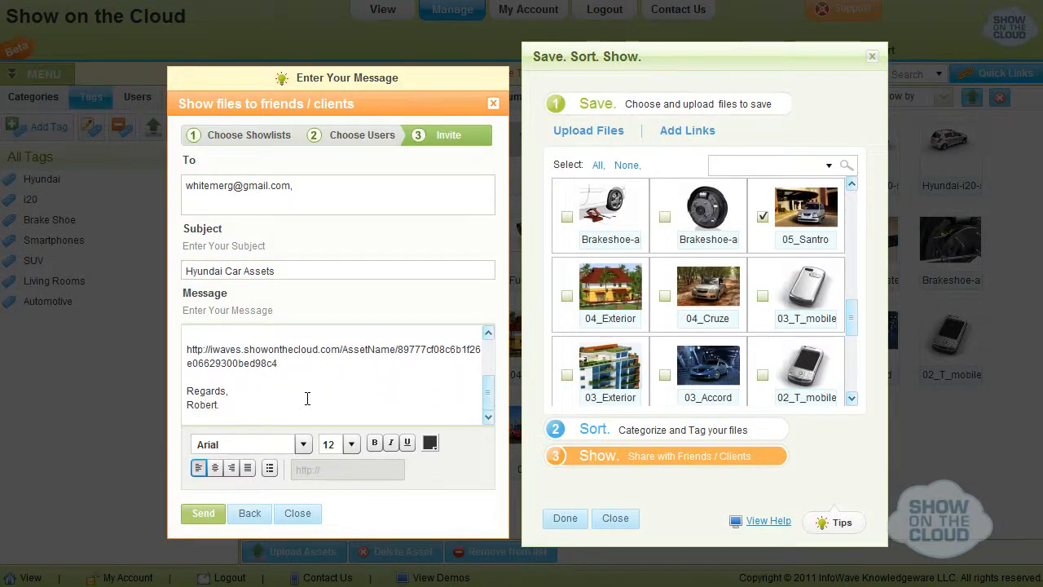
{"action": "left_click", "coordinate": [203, 514]}
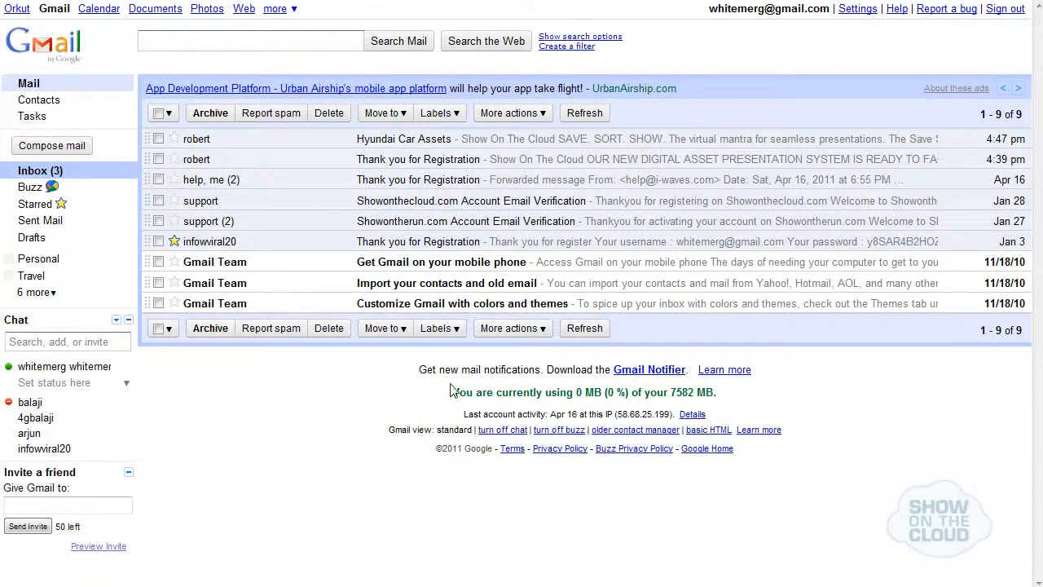
Switch to the recipient's Gmail inbox, open the Hyundai Car Assets mail, follow its shared link and preview a Hyundai i20 image.
{"action": "left_click", "coordinate": [389, 146]}
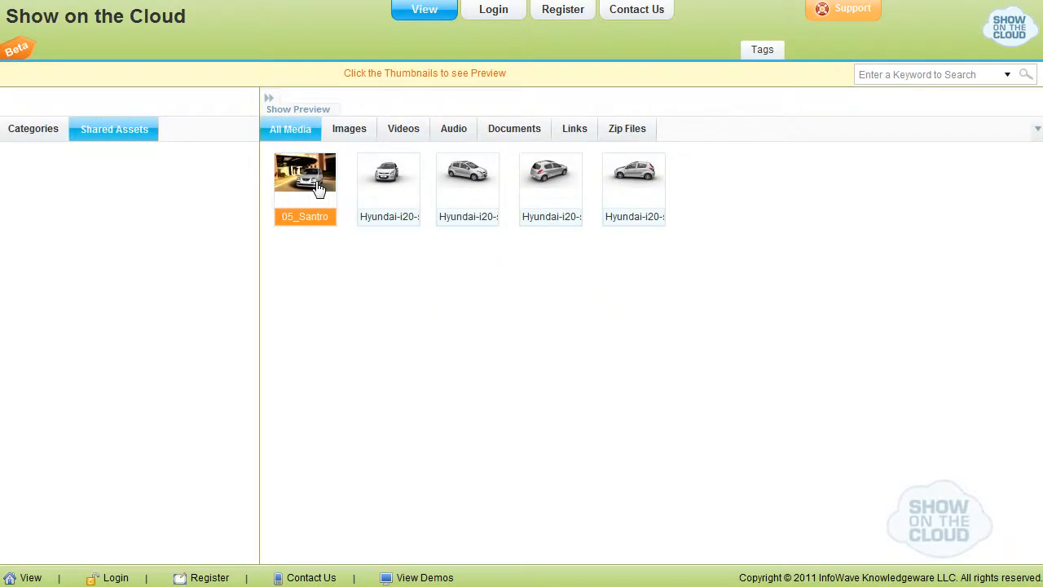
{"action": "left_click", "coordinate": [317, 187]}
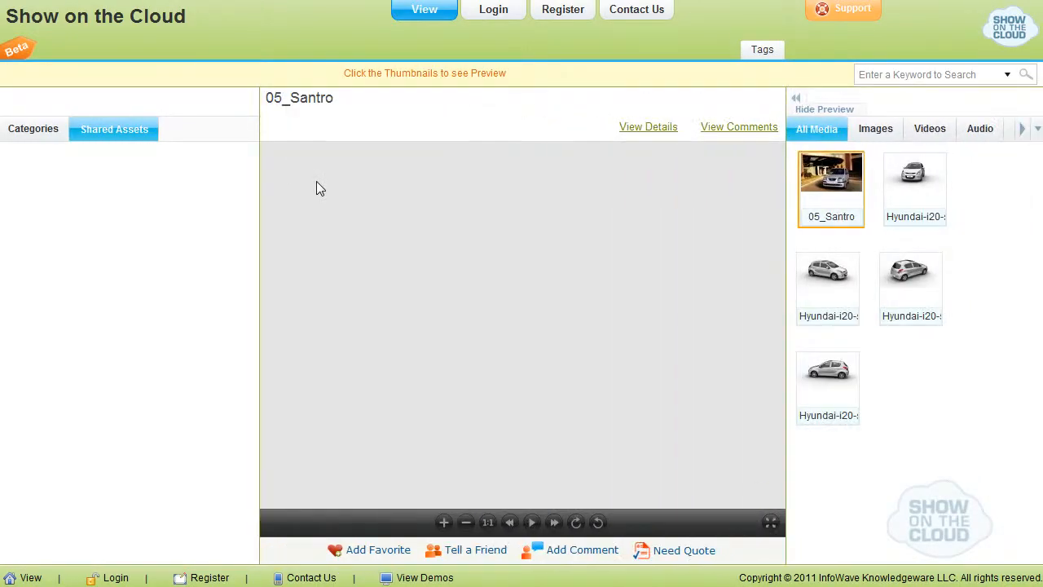
{"action": "left_click", "coordinate": [817, 283]}
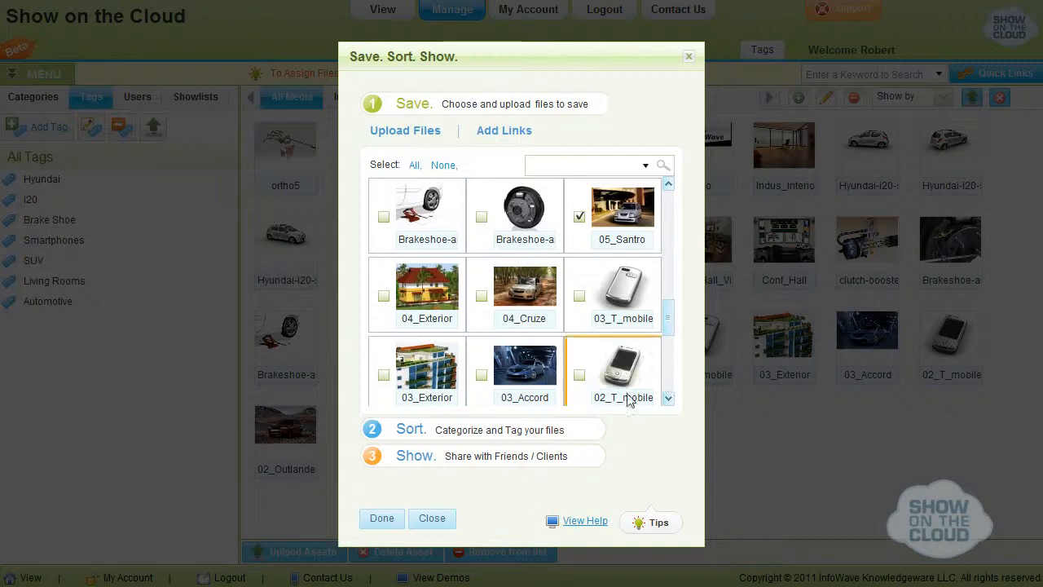
Back in Show On The Cloud, finish the Save. Sort. Show. wizard and go to View Files.
{"action": "left_click", "coordinate": [382, 520]}
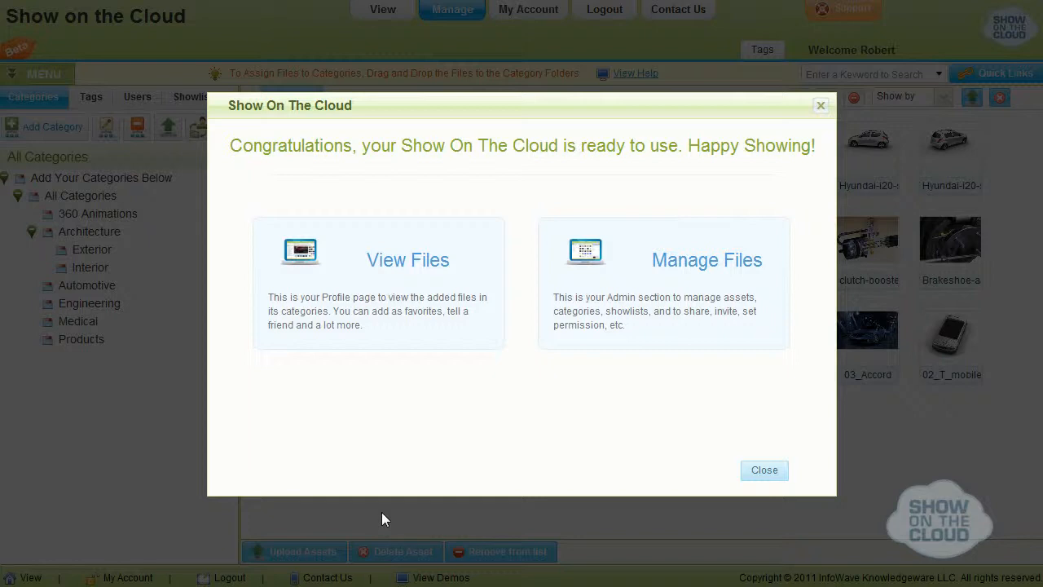
{"action": "left_click", "coordinate": [423, 299]}
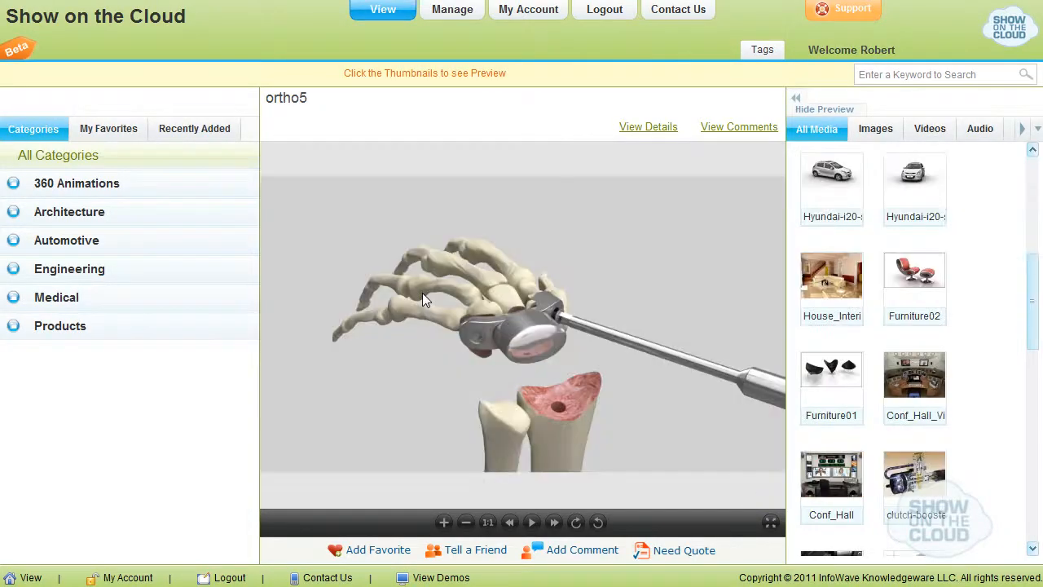
Browse the 360 Animations category and the recently added files, return to the categories and try the keyword search field.
{"action": "left_click", "coordinate": [87, 191]}
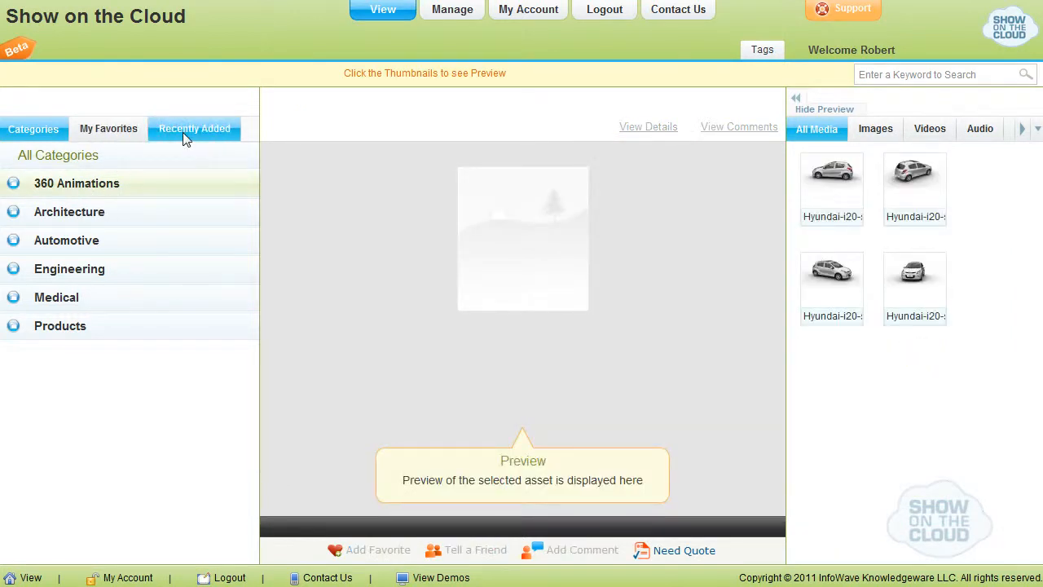
{"action": "left_click", "coordinate": [182, 132]}
{"action": "left_click", "coordinate": [36, 133]}
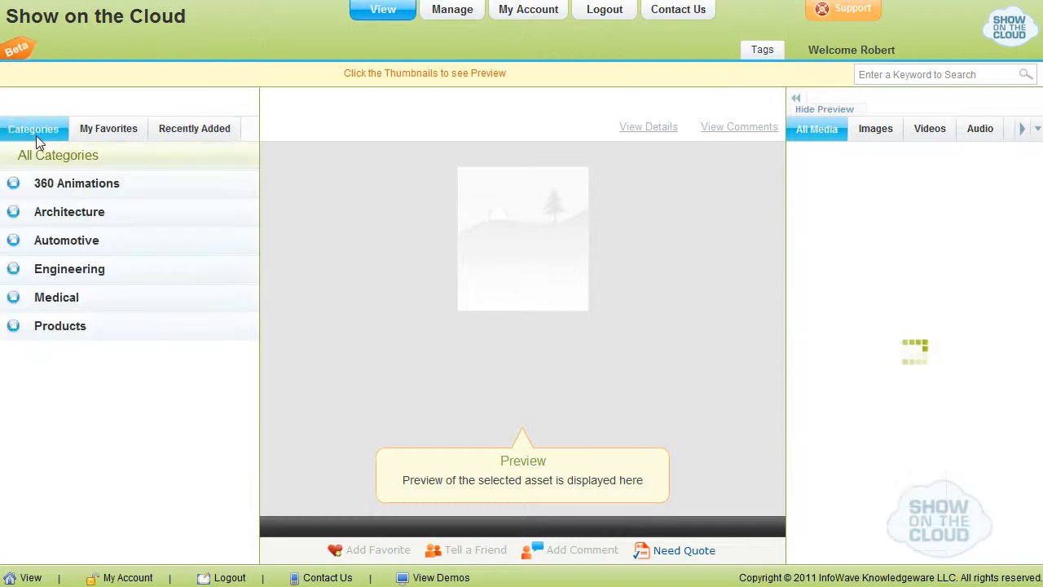
{"action": "left_click", "coordinate": [904, 77]}
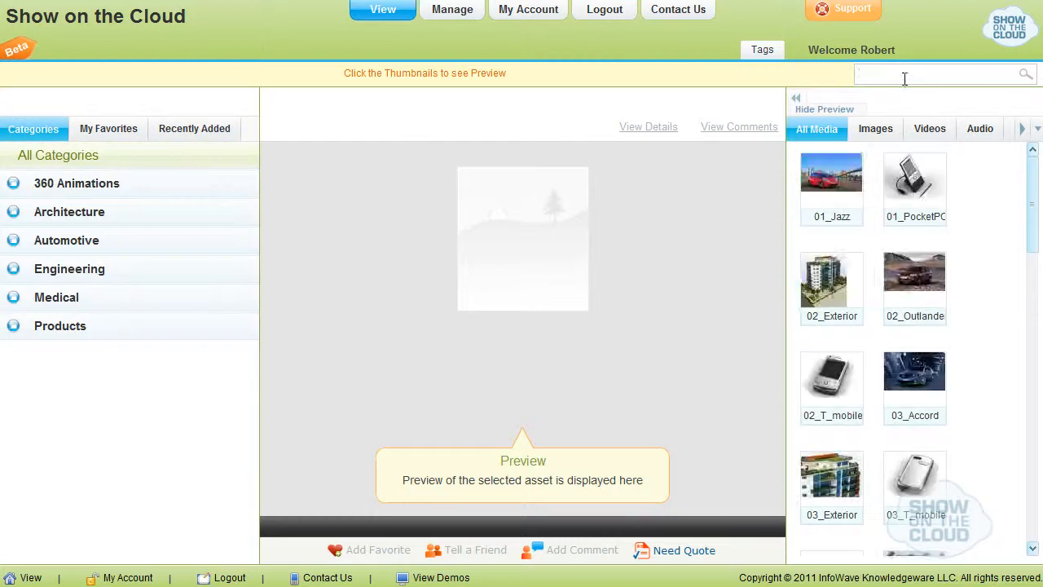
{"action": "type", "text": "Conf_Hall_View01"}
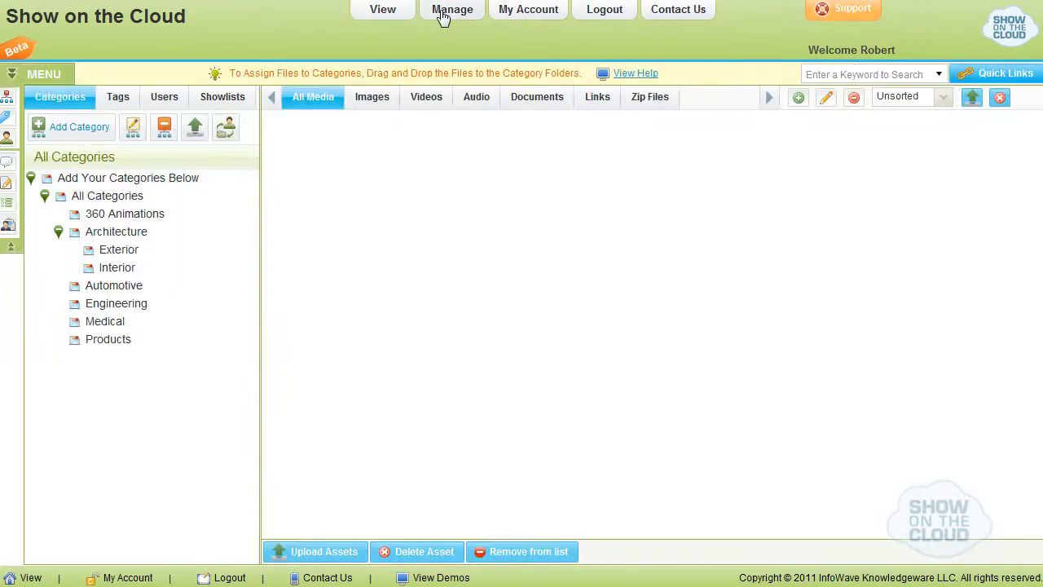
Switch to the Manage section and expand its menu to see the available management areas.
{"action": "left_click", "coordinate": [427, 14]}
{"action": "mouse_move", "coordinate": [24, 110]}
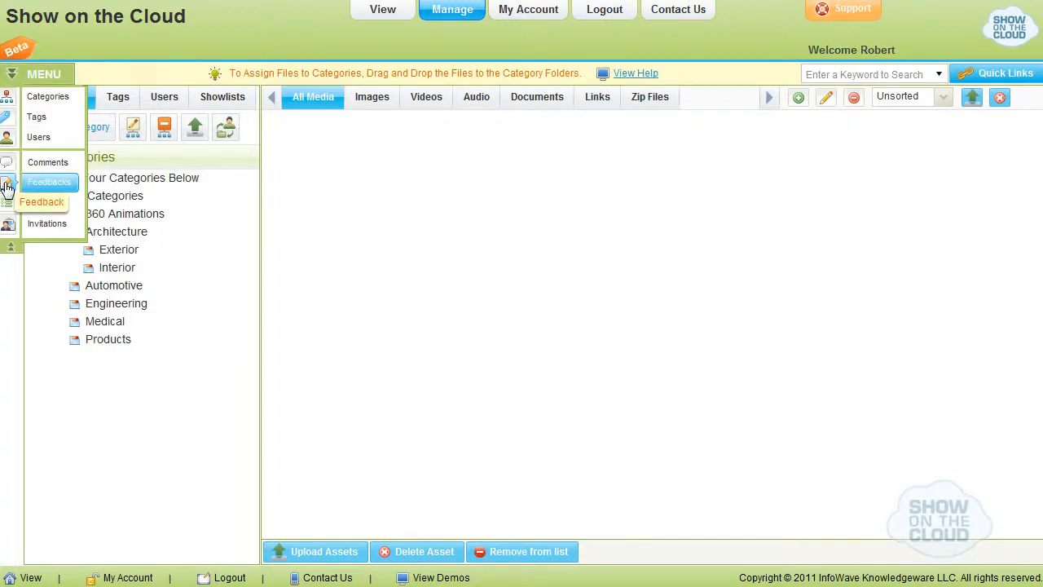
Collapse the expanded side menu and delete the 02_Exterior and 01_Exterior images from the media assets.
{"action": "left_click", "coordinate": [10, 249]}
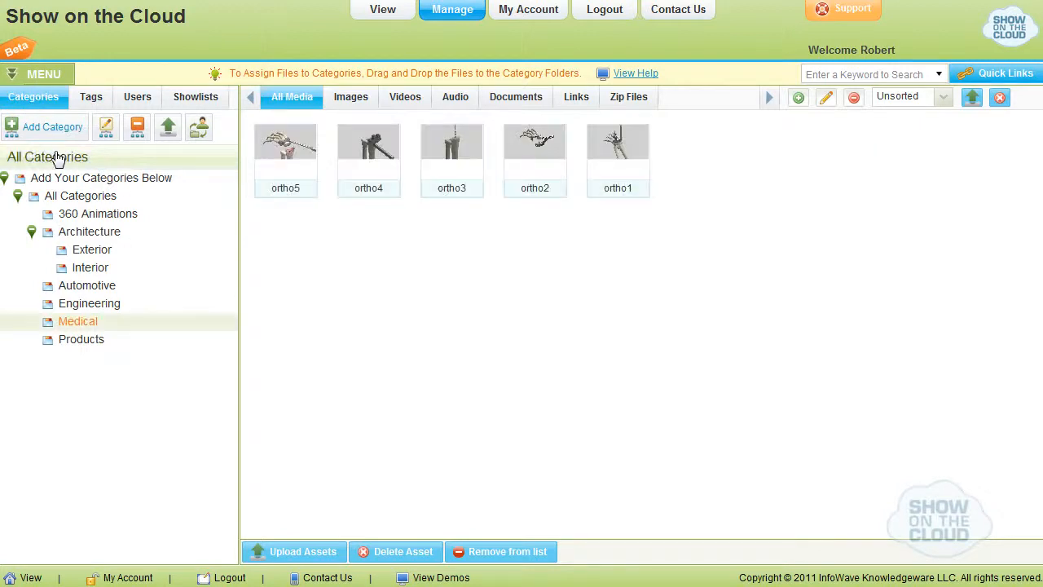
{"action": "left_click", "coordinate": [57, 157]}
{"action": "left_click", "coordinate": [300, 551]}
{"action": "left_click", "coordinate": [685, 304]}
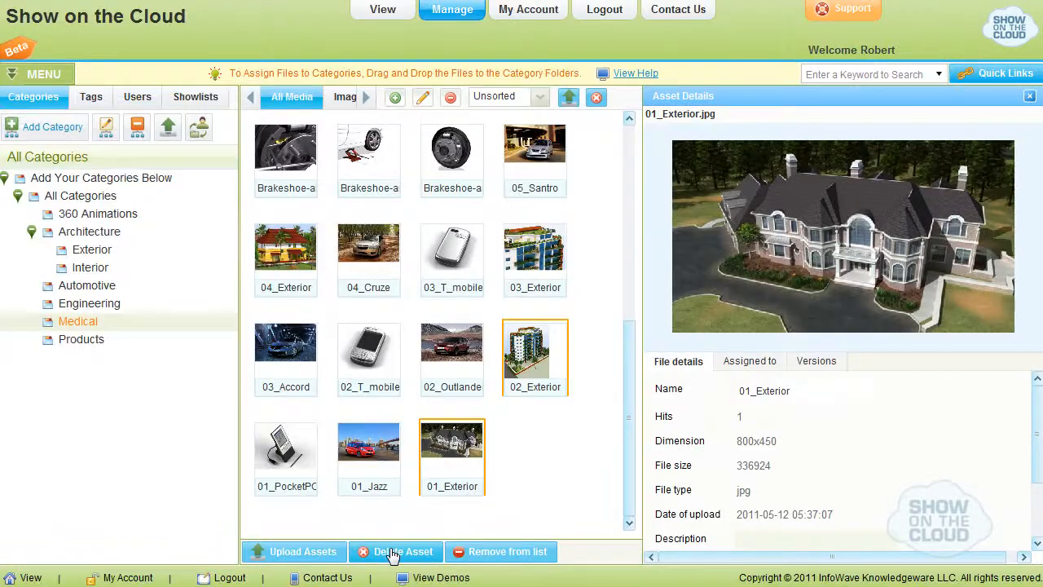
{"action": "left_click", "coordinate": [398, 552]}
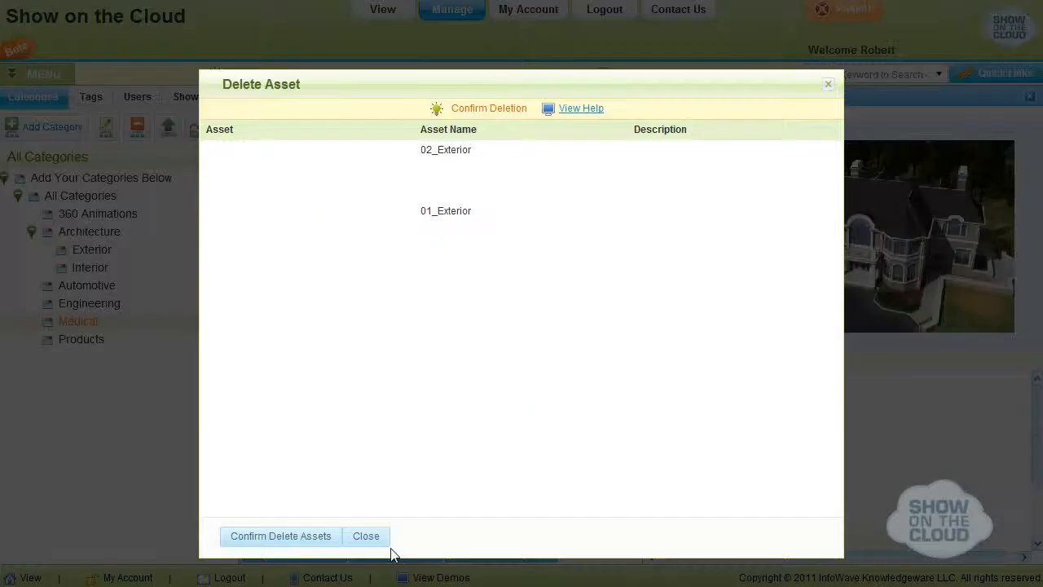
{"action": "left_click", "coordinate": [277, 538]}
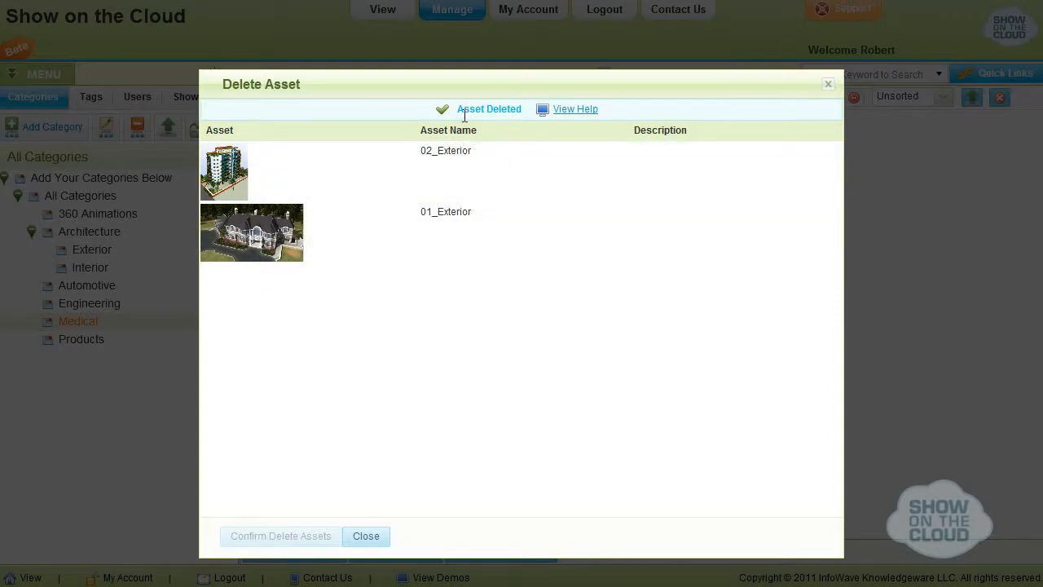
{"action": "left_click", "coordinate": [366, 535]}
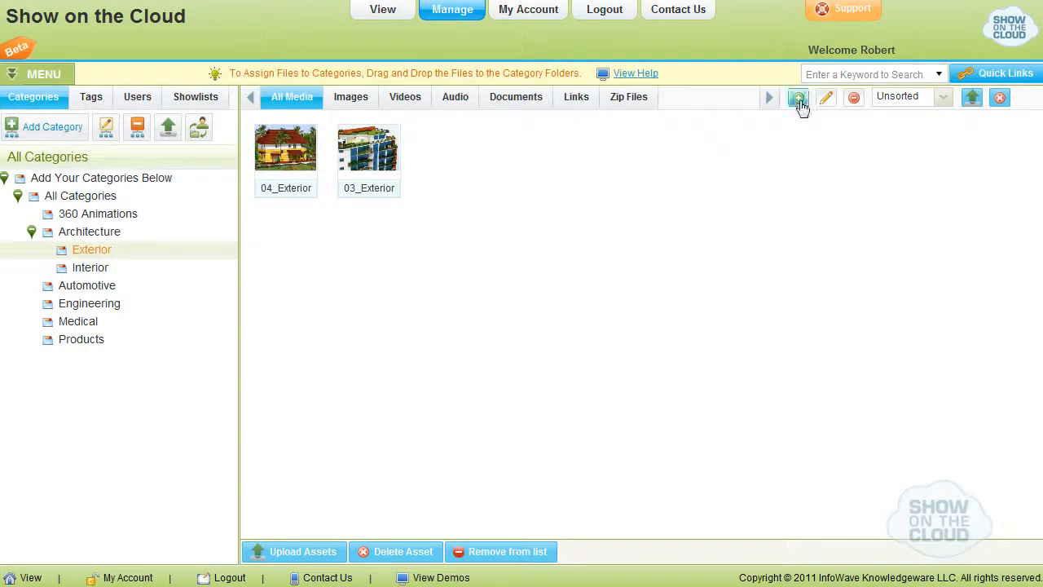
Create a new asset type named Multimedia, searching the extensions for 3gp and including the 3GP extension.
{"action": "left_click", "coordinate": [799, 99]}
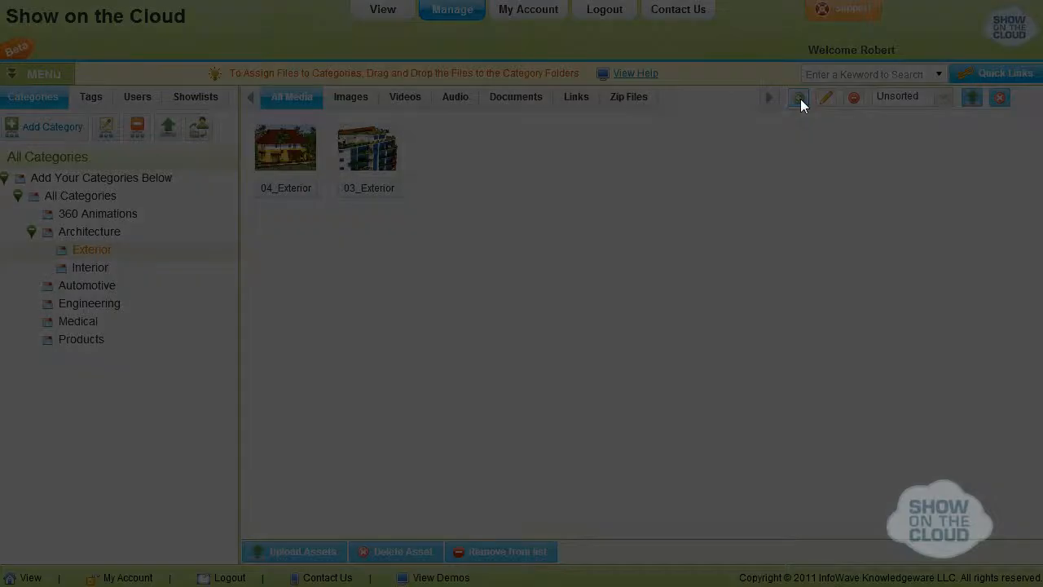
{"action": "left_click", "coordinate": [406, 128]}
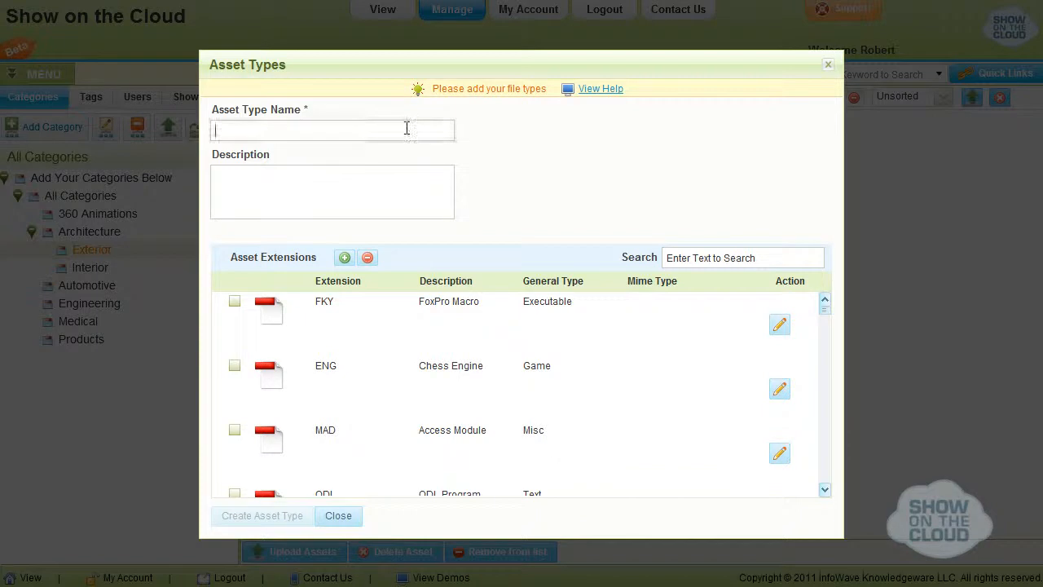
{"action": "type", "text": "Multimedia"}
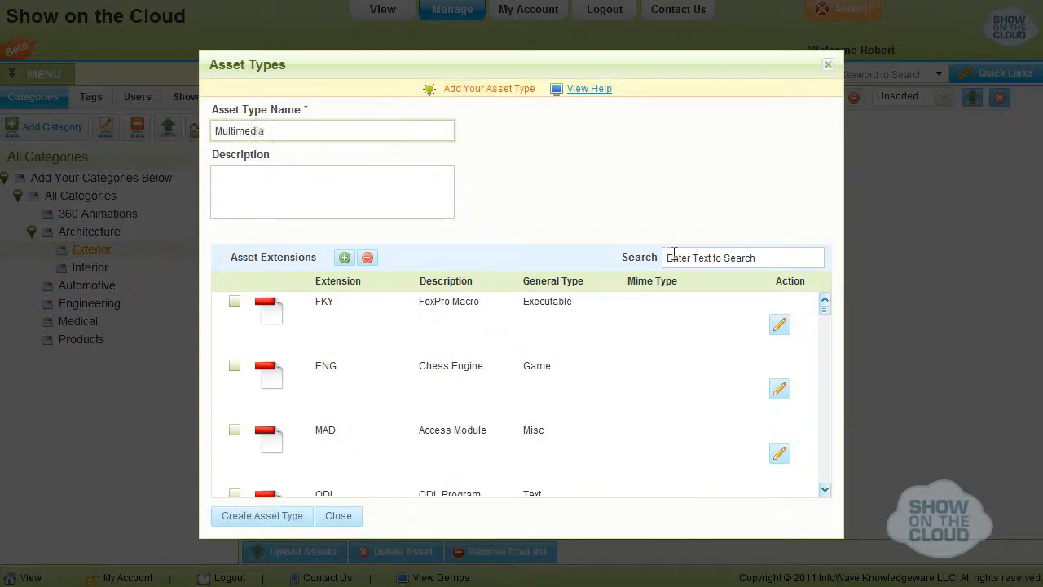
{"action": "left_click", "coordinate": [673, 255]}
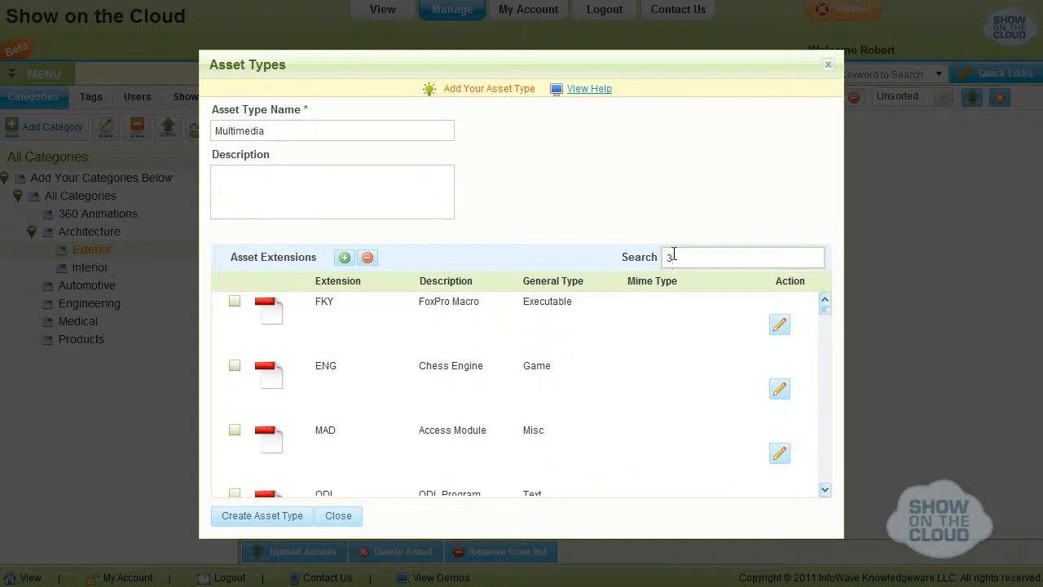
{"action": "type", "text": "3gp"}
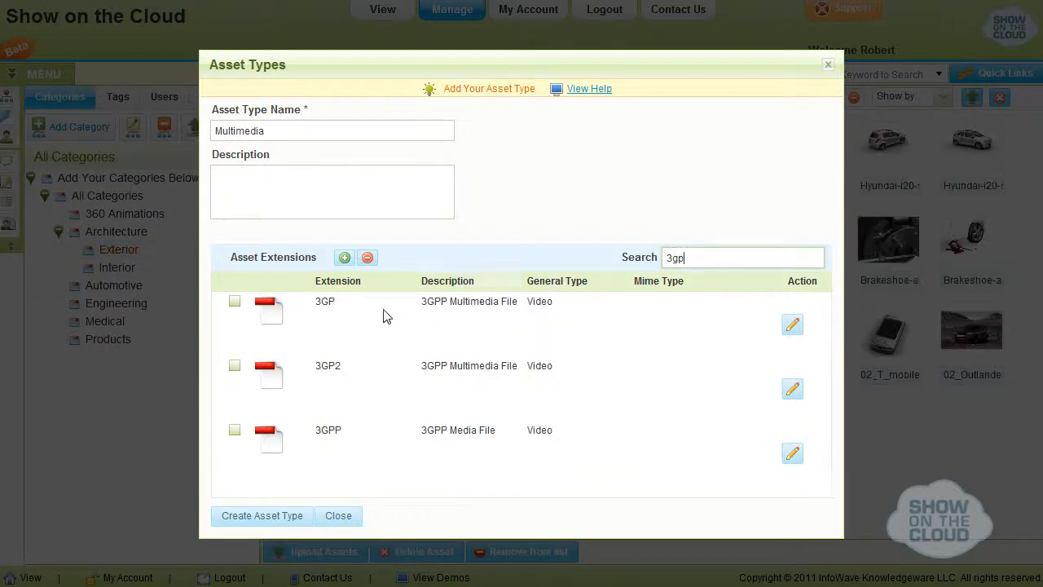
{"action": "left_click", "coordinate": [235, 303]}
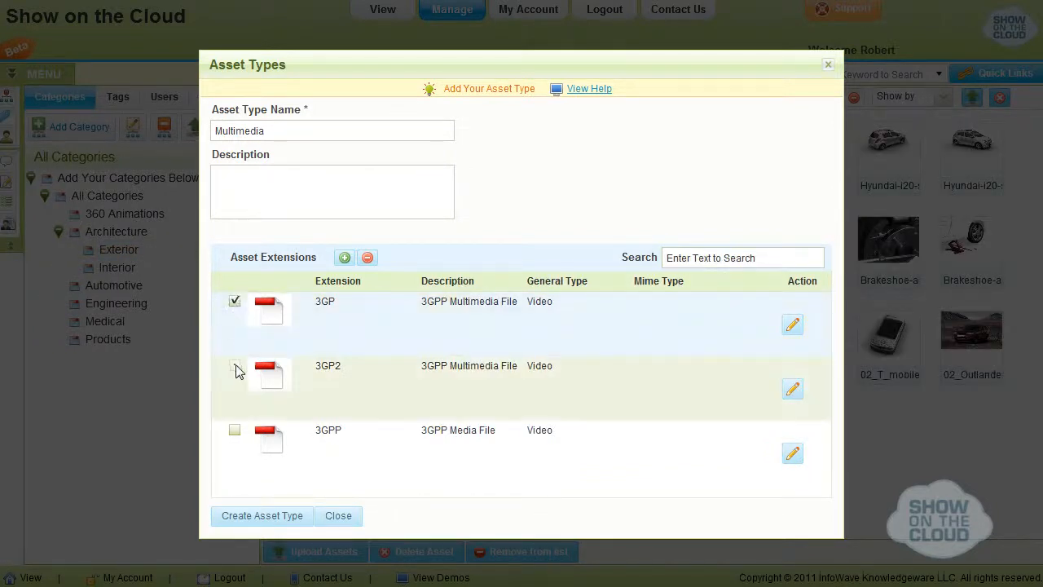
{"action": "left_click", "coordinate": [255, 518]}
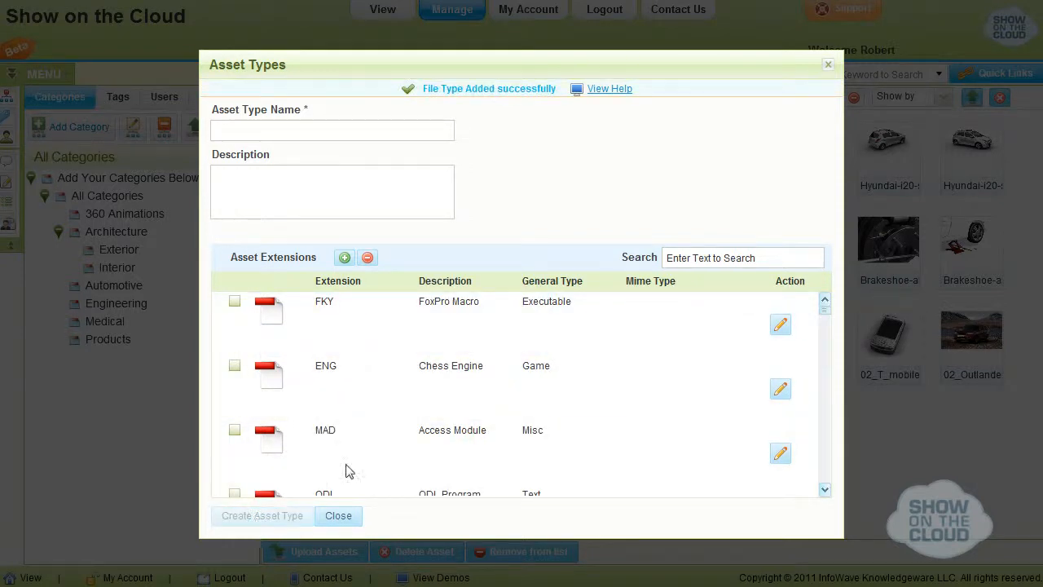
{"action": "left_click", "coordinate": [829, 65]}
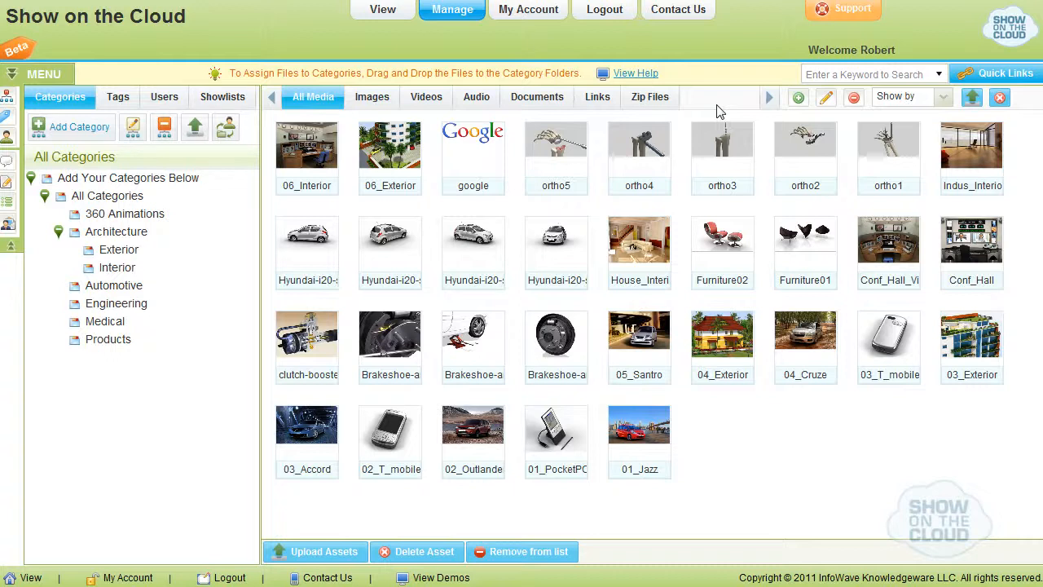
Filter the media list by All Assets and by Unsorted files.
{"action": "left_click", "coordinate": [898, 97]}
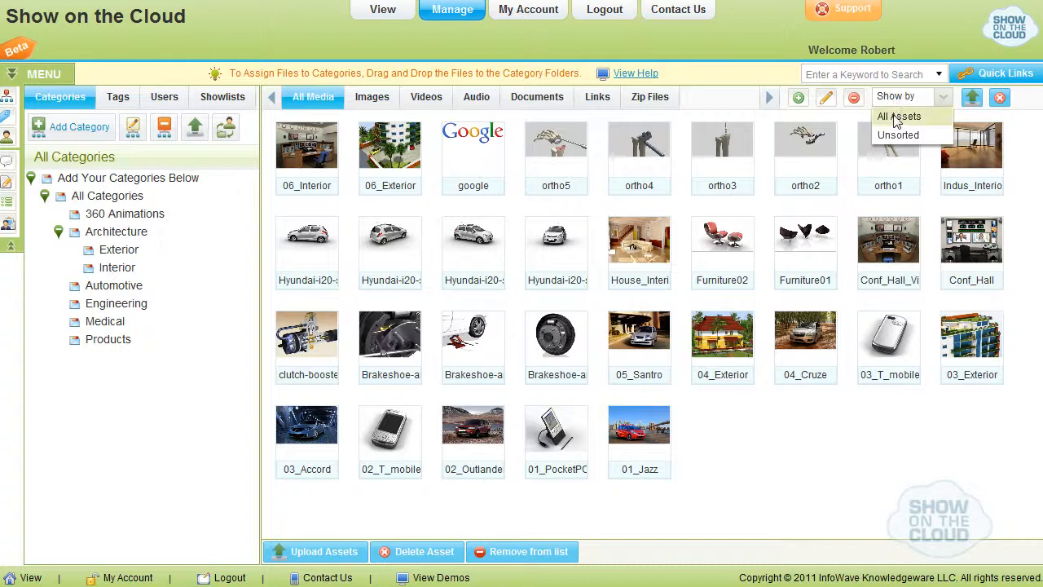
{"action": "left_click", "coordinate": [893, 115]}
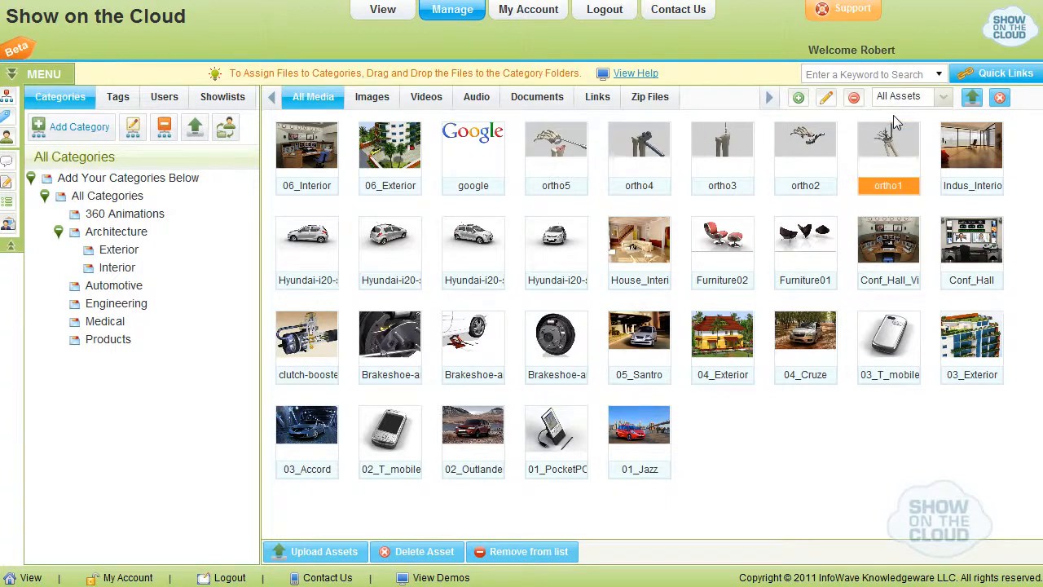
{"action": "left_click", "coordinate": [900, 98]}
{"action": "left_click", "coordinate": [900, 137]}
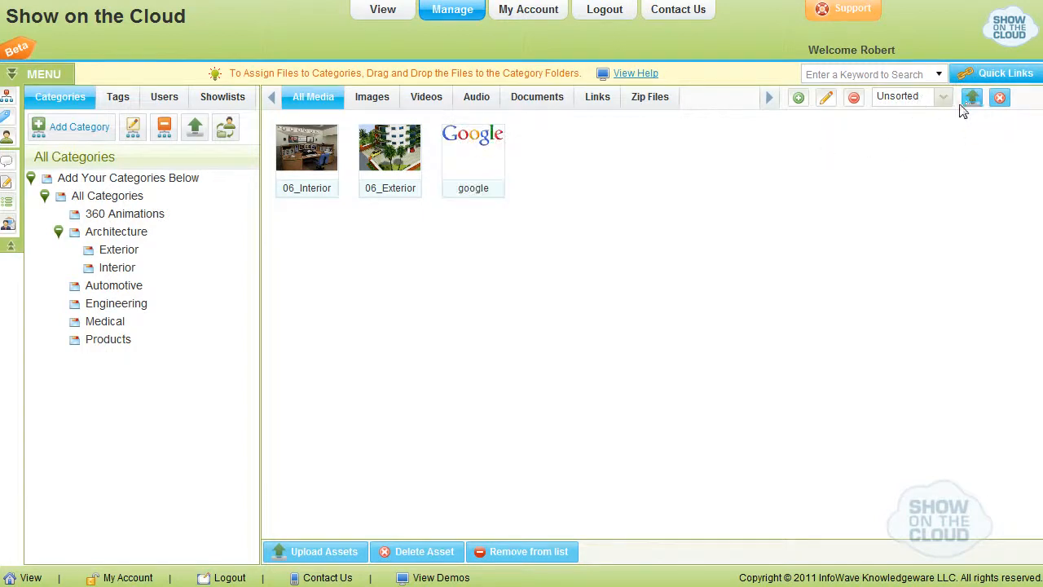
Open the Save. Sort. Show. upload wizard, dismiss its tips, and close both the wizard and the Quick Links window.
{"action": "left_click", "coordinate": [969, 100]}
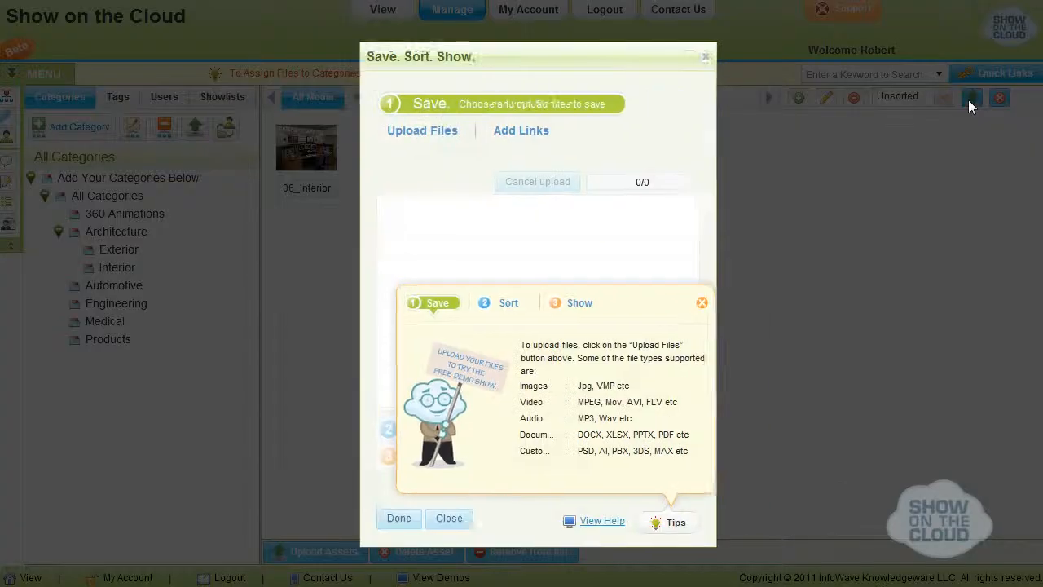
{"action": "left_click", "coordinate": [684, 301]}
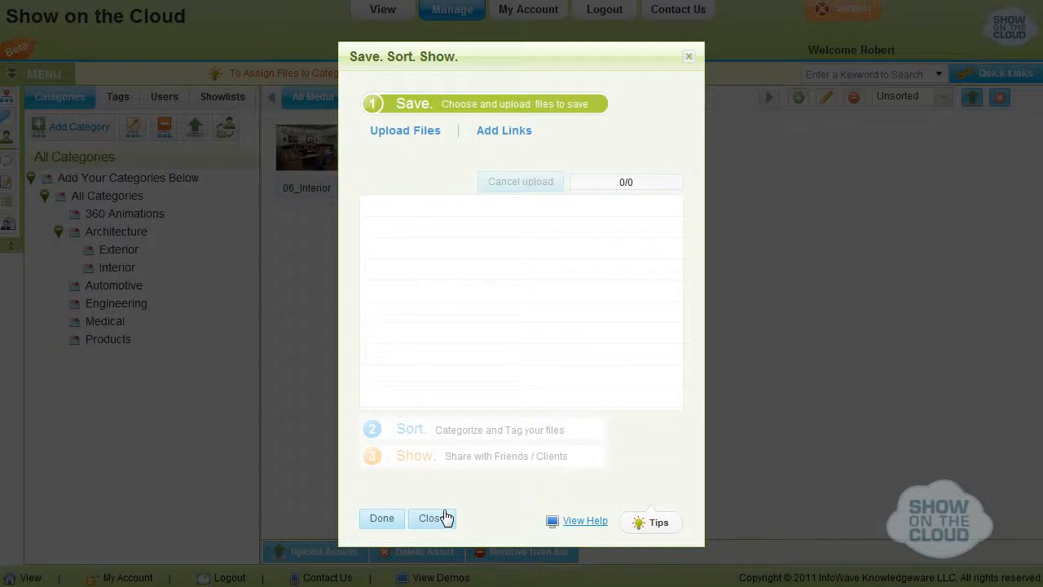
{"action": "left_click", "coordinate": [444, 518]}
{"action": "left_click", "coordinate": [764, 470]}
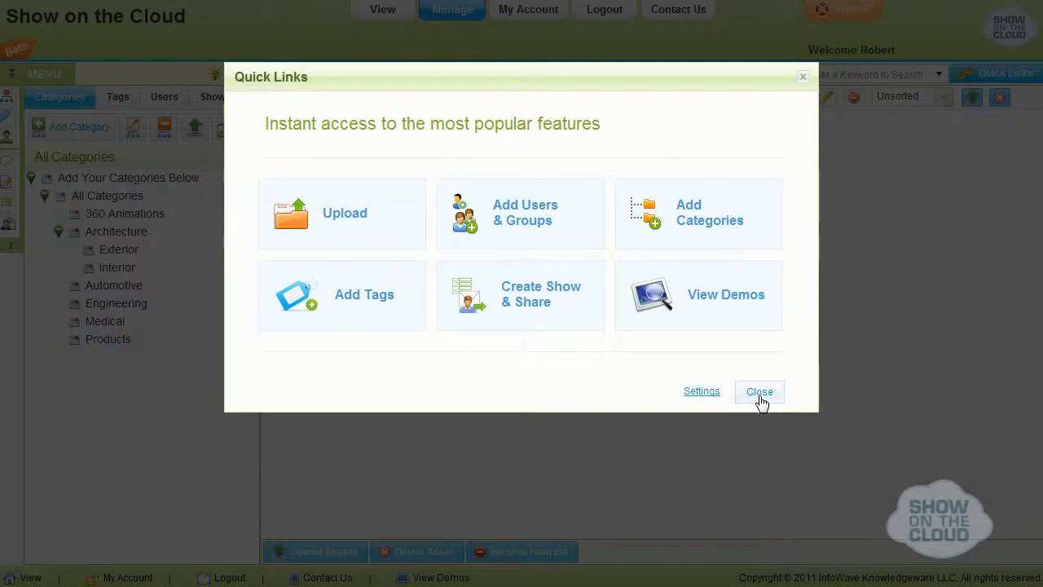
{"action": "left_click", "coordinate": [757, 395]}
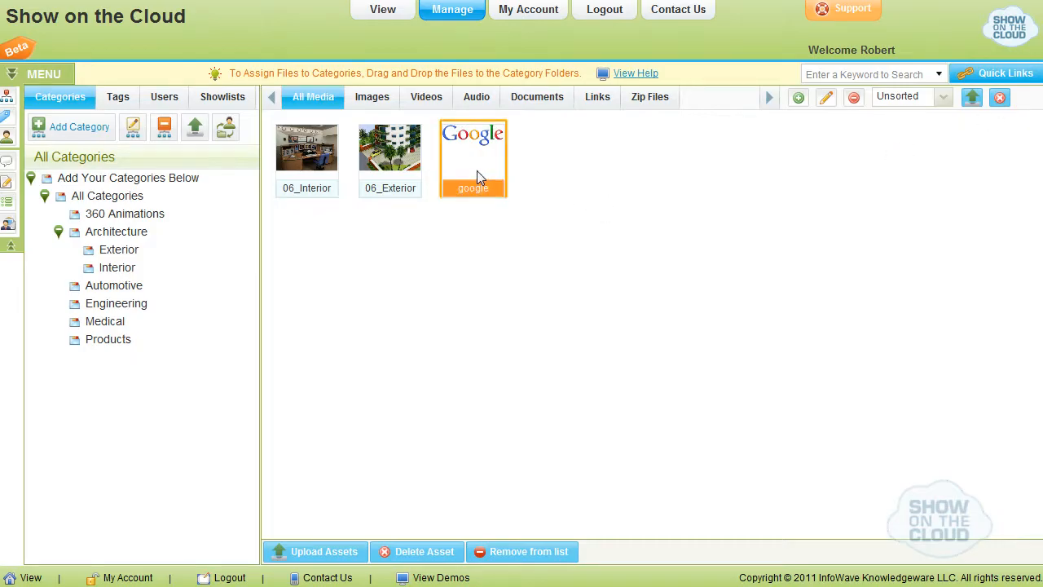
Delete the google image from the unsorted assets.
{"action": "left_click", "coordinate": [476, 171]}
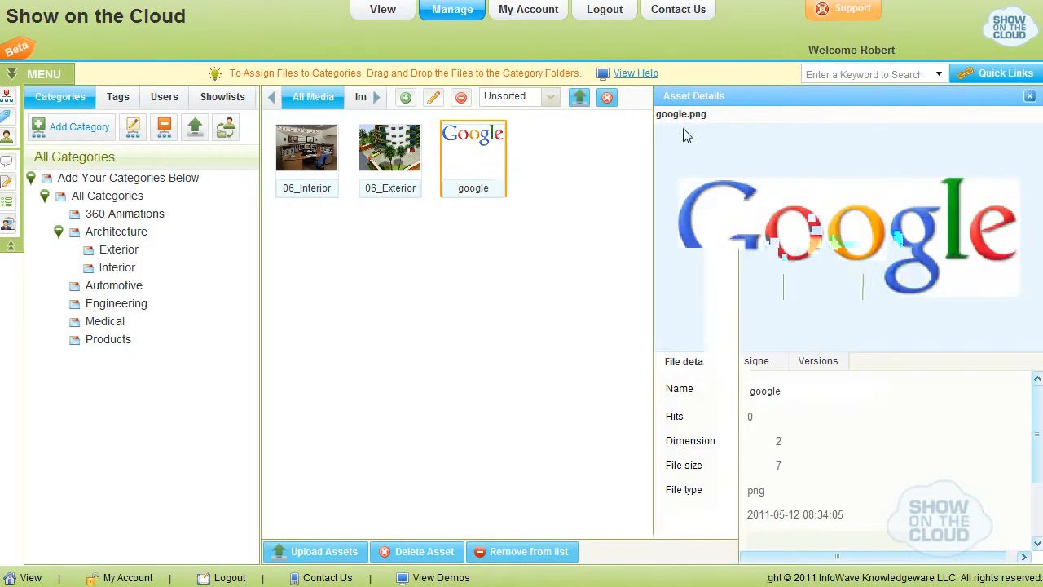
{"action": "left_click", "coordinate": [607, 101]}
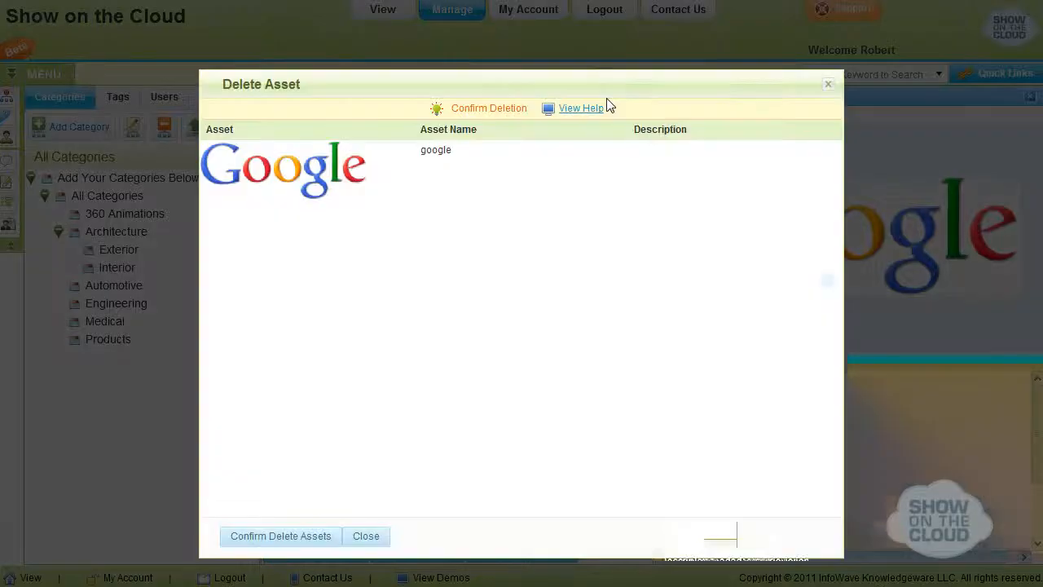
{"action": "left_click", "coordinate": [270, 539]}
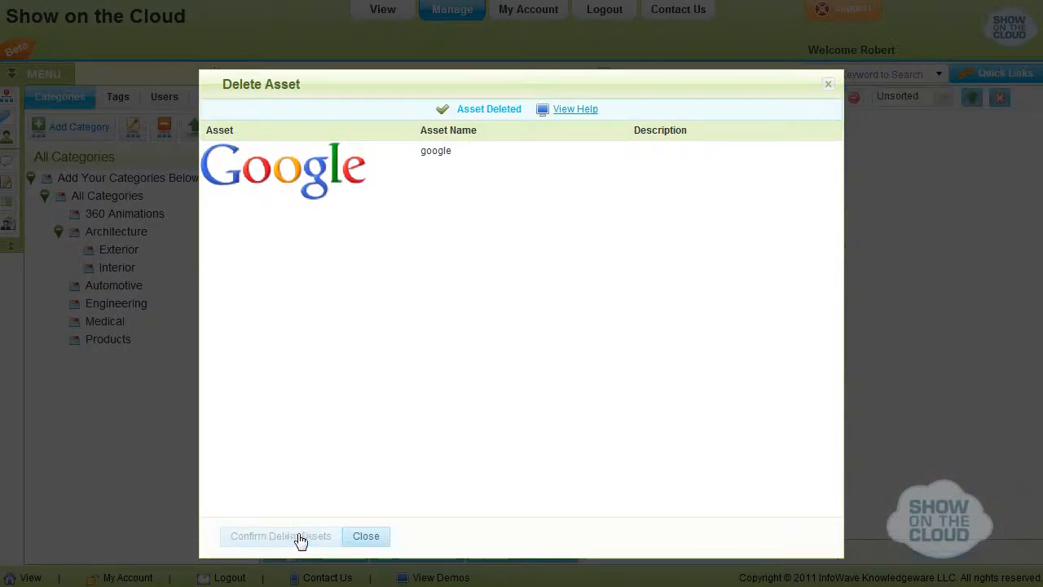
{"action": "left_click", "coordinate": [364, 537]}
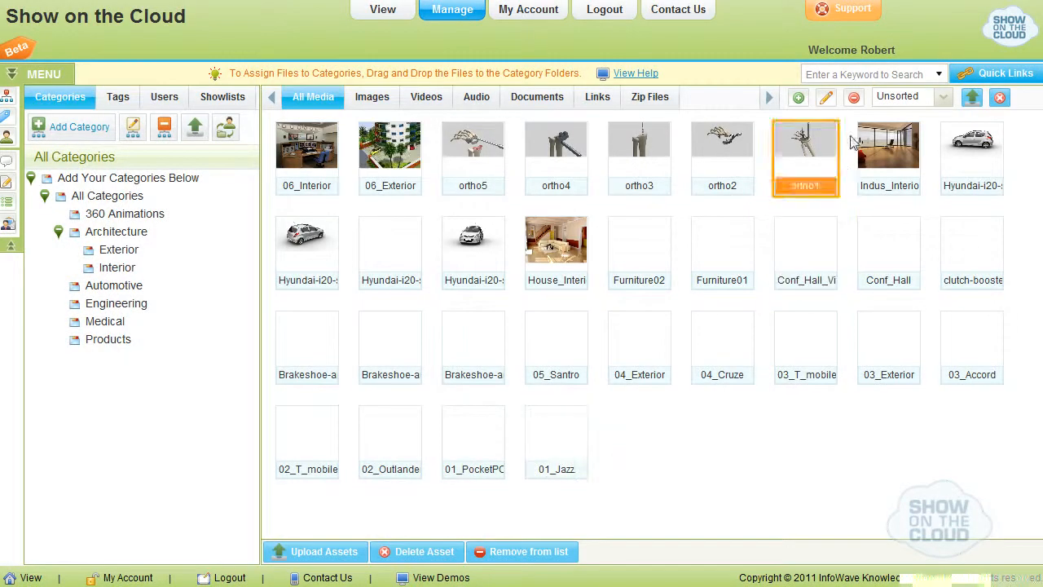
Look over the shortcuts in the Quick Links window and close it.
{"action": "left_click", "coordinate": [971, 73]}
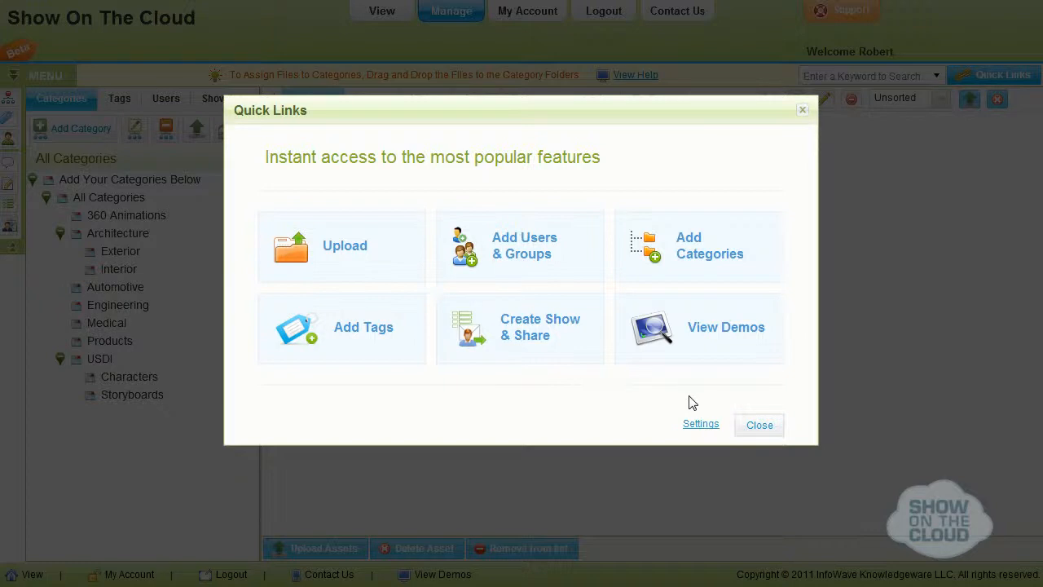
{"action": "left_click", "coordinate": [759, 427]}
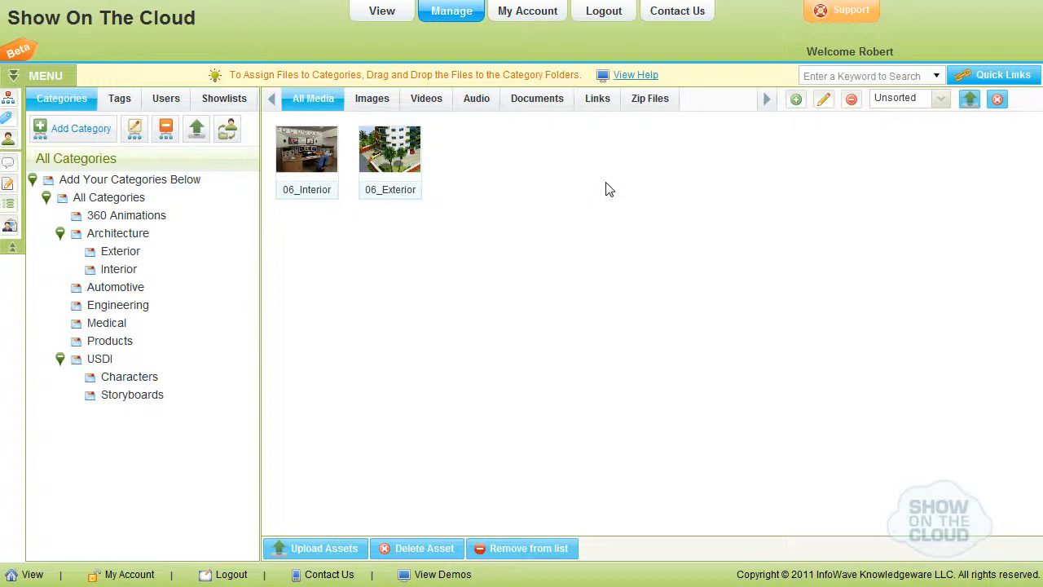
Go to My Account and view the company details and personal details in the profile.
{"action": "left_click", "coordinate": [527, 13]}
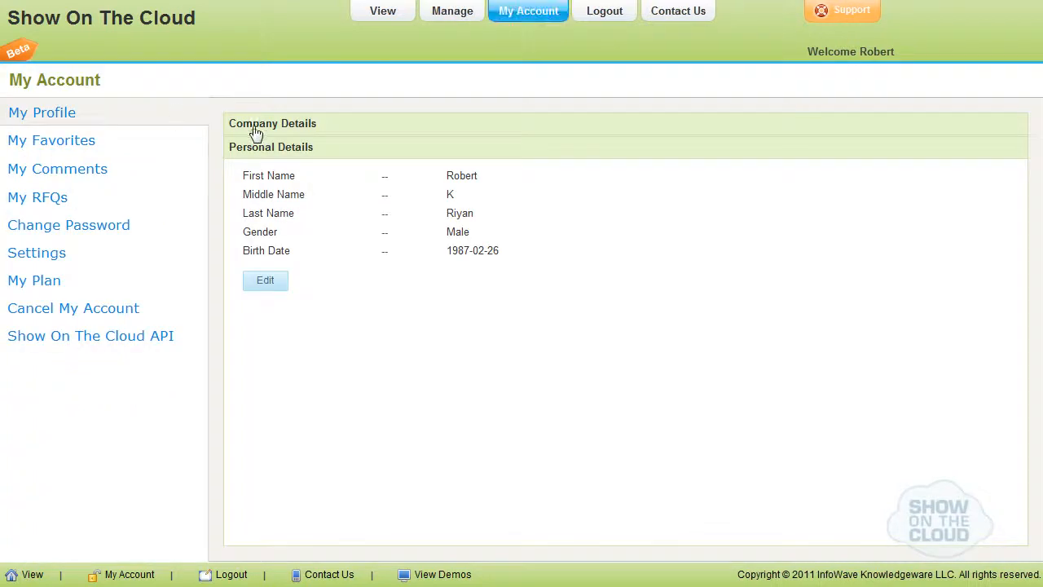
{"action": "left_click", "coordinate": [281, 124]}
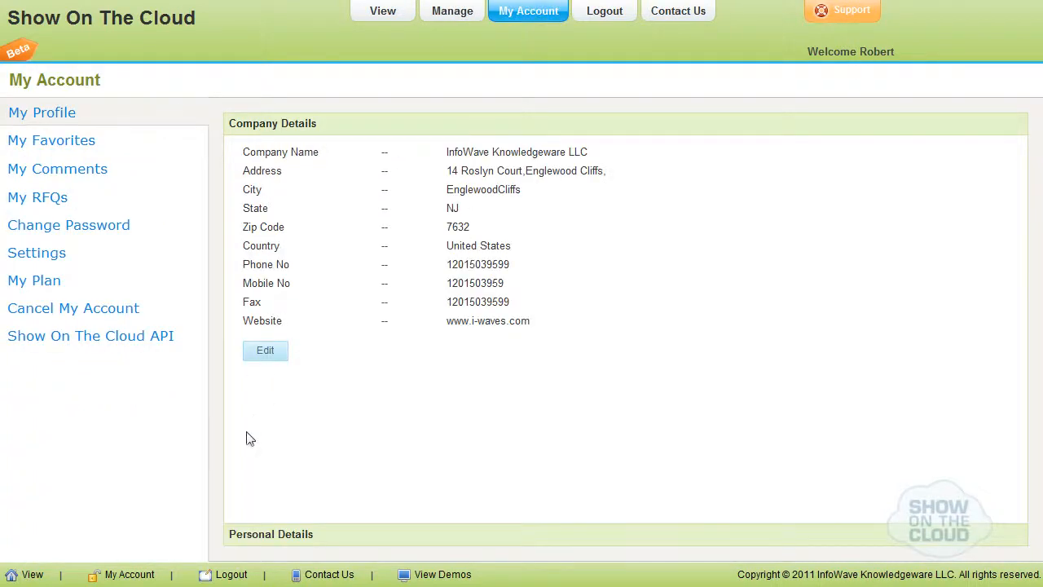
{"action": "left_click", "coordinate": [286, 536]}
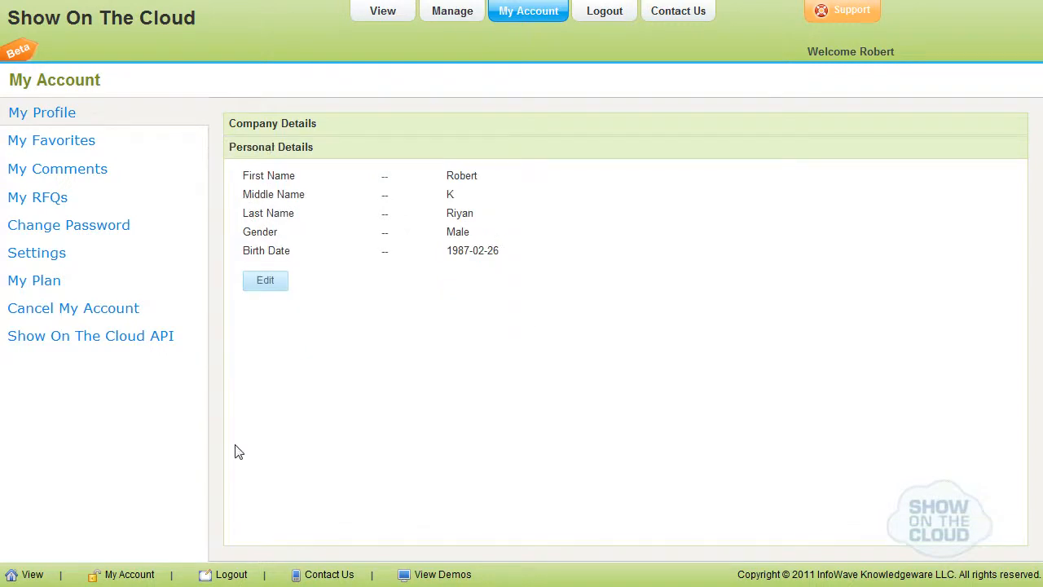
Review the account's favorites, comments and RFQs pages.
{"action": "left_click", "coordinate": [79, 153]}
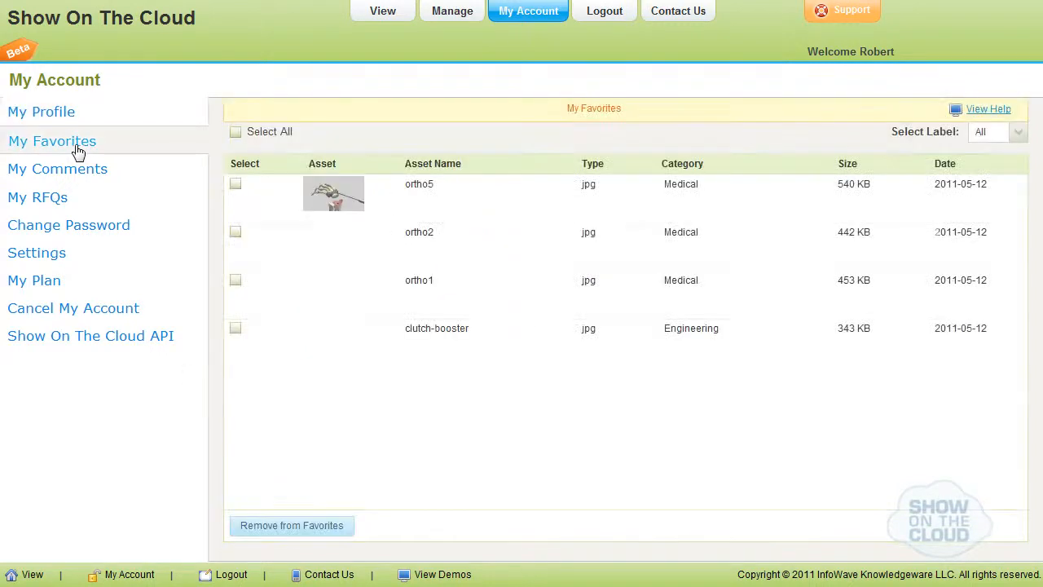
{"action": "left_click", "coordinate": [79, 178]}
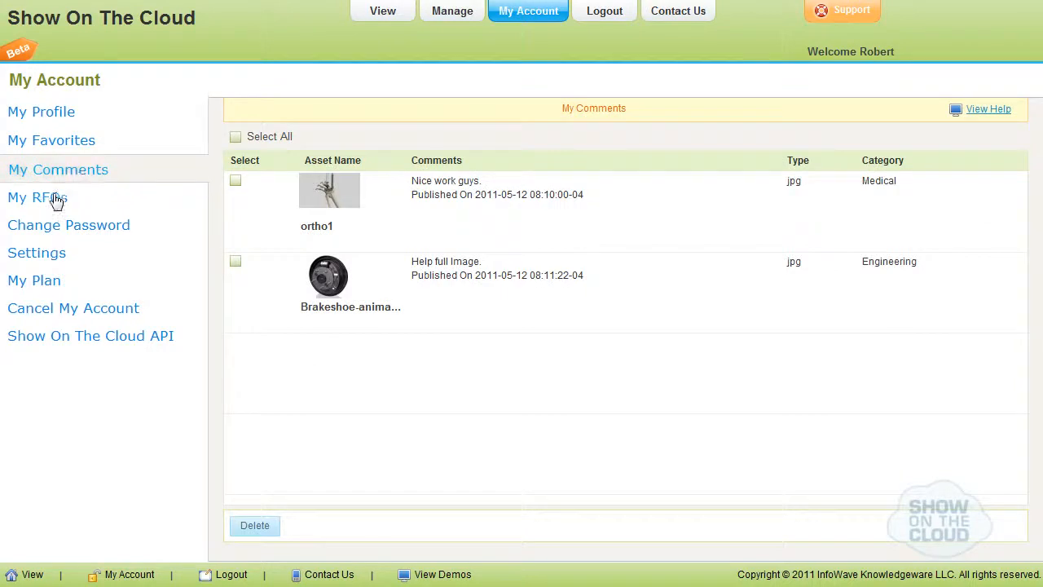
{"action": "left_click", "coordinate": [56, 200]}
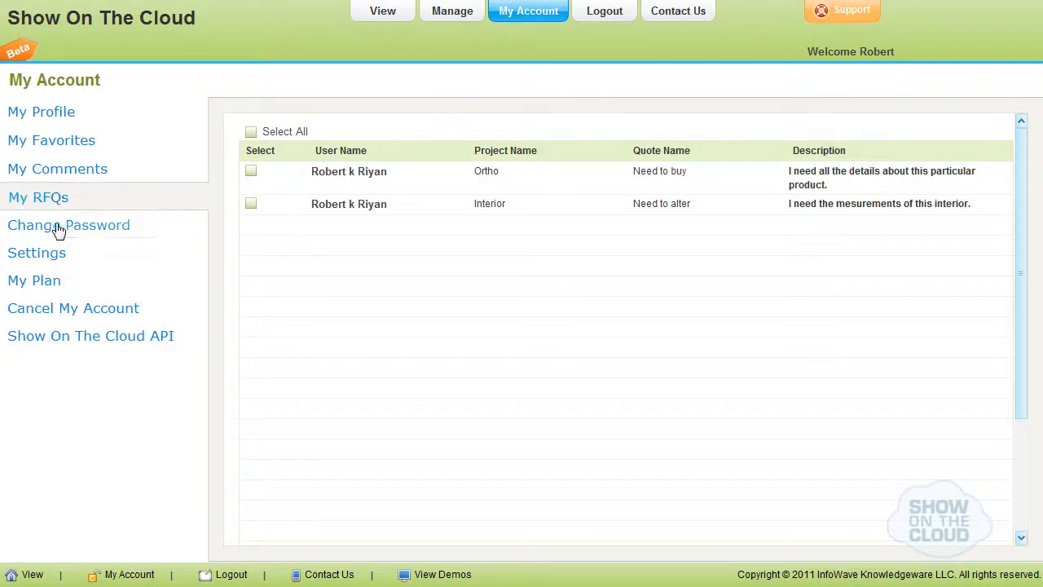
View the Change Password form, and inspect the Application Settings and Account Settings sections.
{"action": "left_click", "coordinate": [59, 229]}
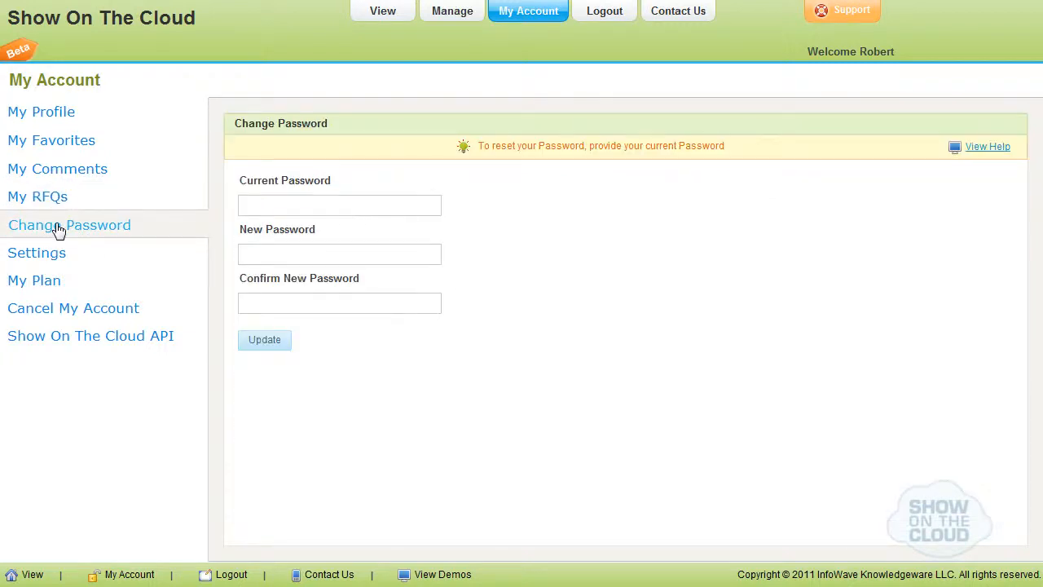
{"action": "left_click", "coordinate": [54, 256]}
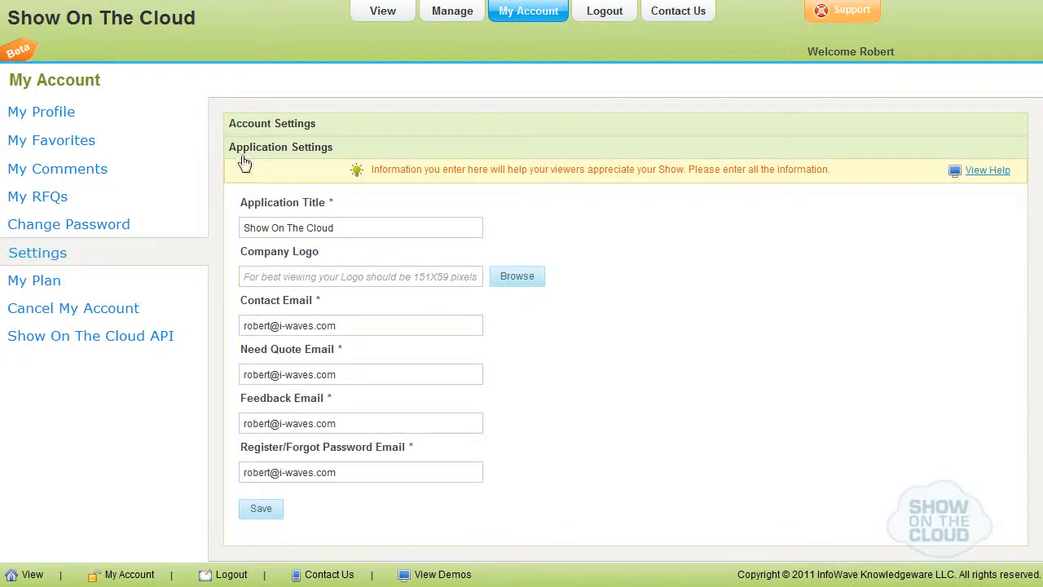
{"action": "left_click", "coordinate": [297, 131]}
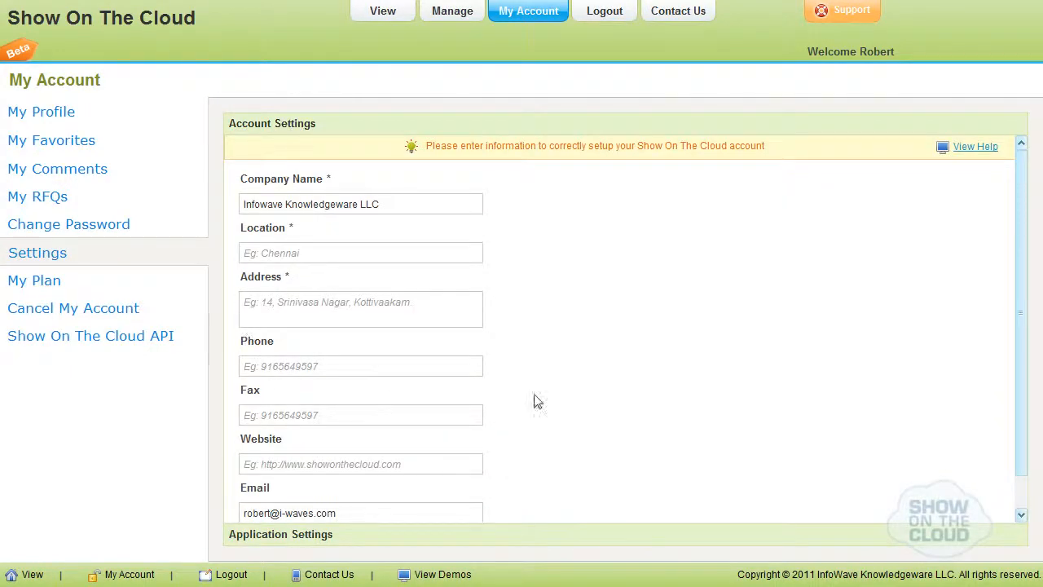
Review the account and application settings, and the plan, account cancellation and Show On The Cloud API pages.
{"action": "left_click_drag", "start_coordinate": [1022, 347], "coordinate": [1031, 462]}
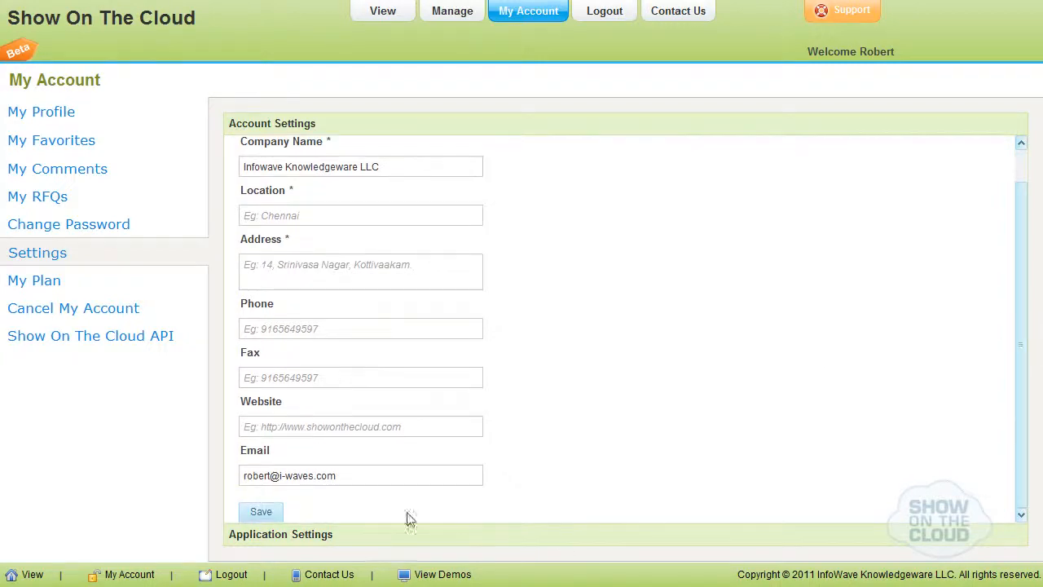
{"action": "left_click", "coordinate": [274, 534]}
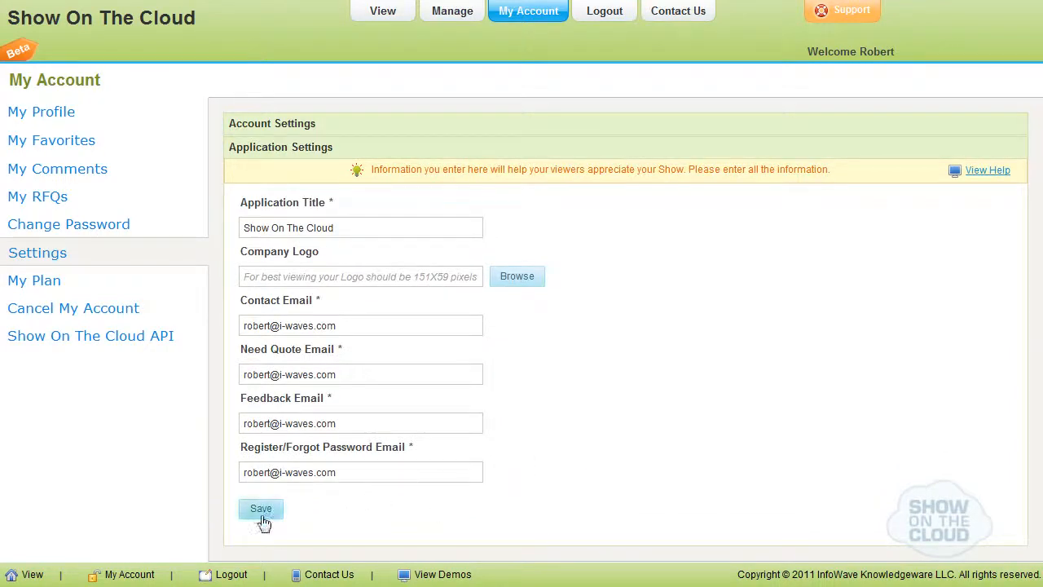
{"action": "left_click", "coordinate": [41, 282]}
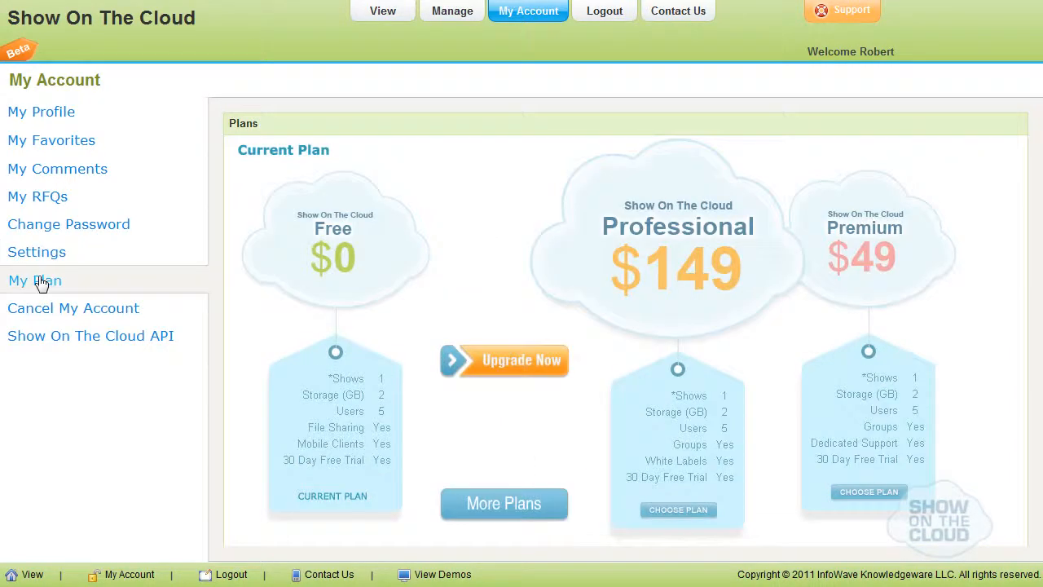
{"action": "left_click", "coordinate": [82, 313]}
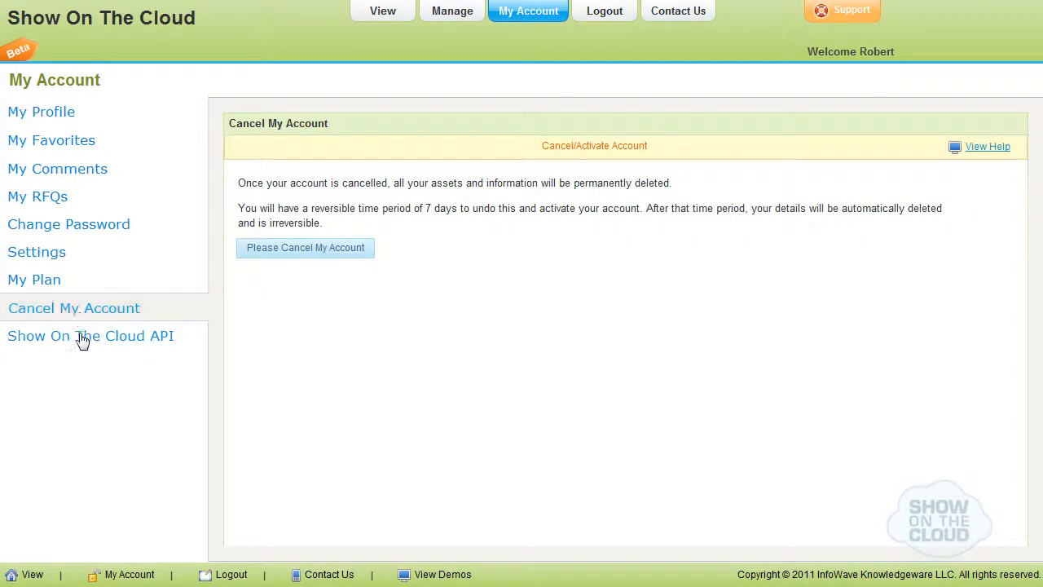
{"action": "left_click", "coordinate": [83, 338]}
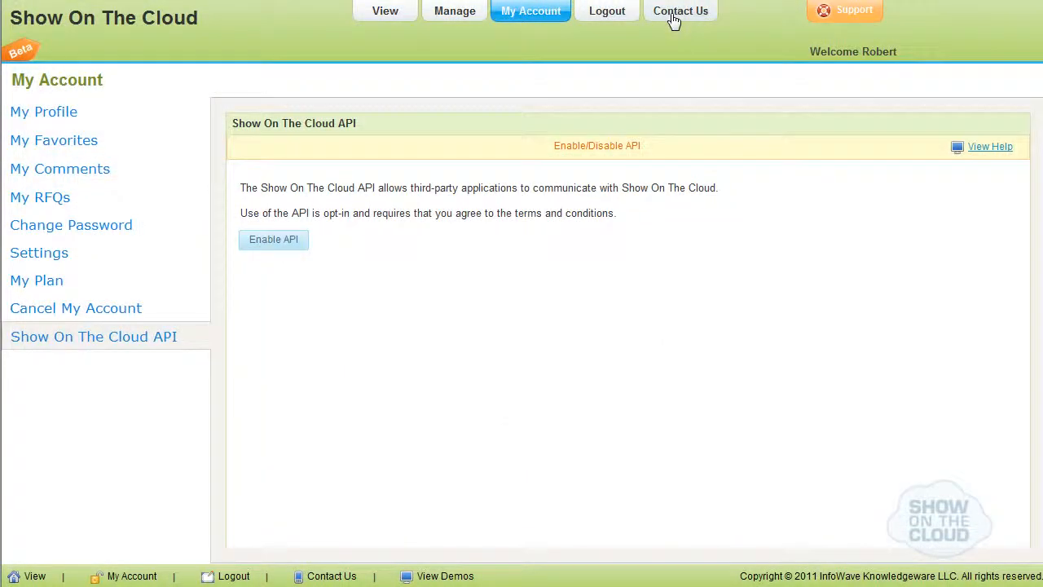
View the Contact Us feedback form and close it without sending a message.
{"action": "left_click", "coordinate": [673, 13]}
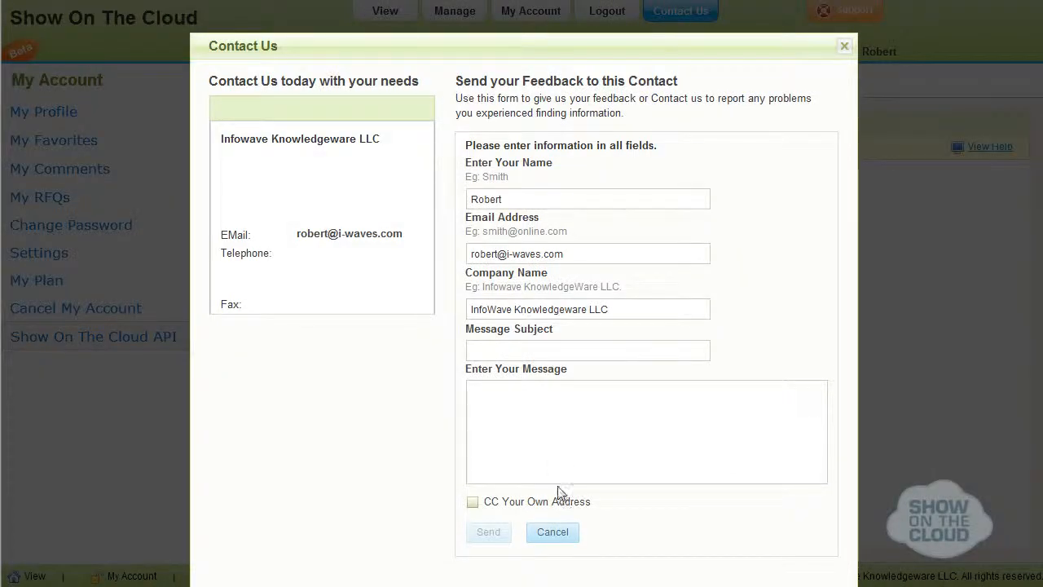
{"action": "left_click", "coordinate": [553, 534]}
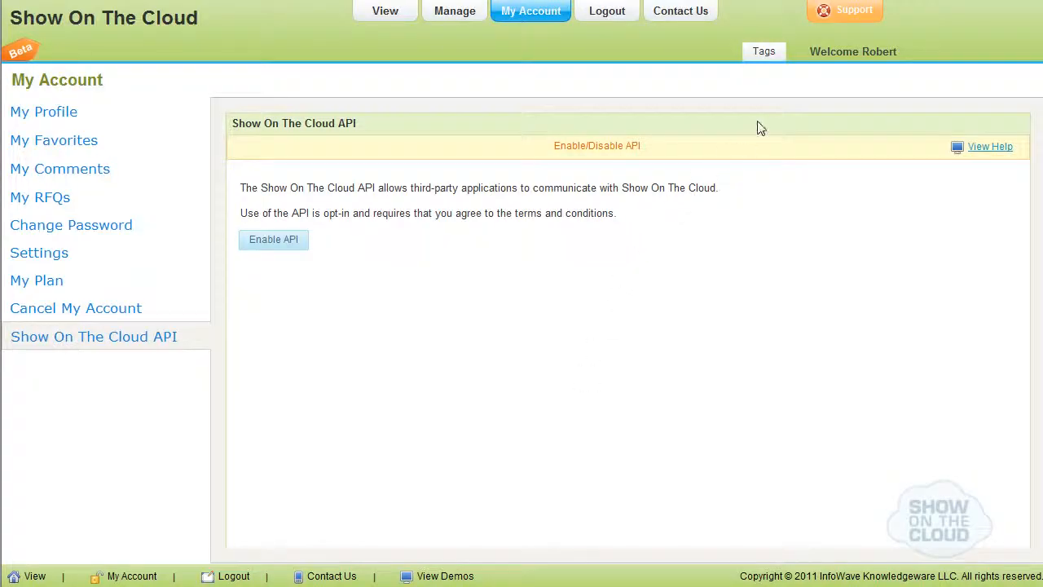
Open the Support feedback form and view its Error, Suggestion and Like versions.
{"action": "left_click", "coordinate": [831, 22]}
{"action": "left_click", "coordinate": [448, 121]}
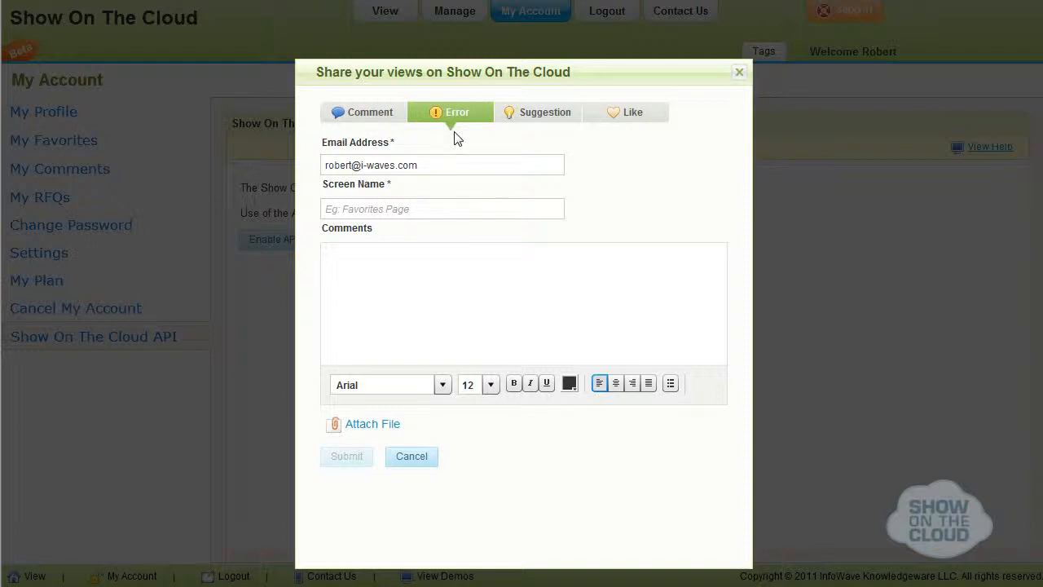
{"action": "left_click", "coordinate": [562, 118]}
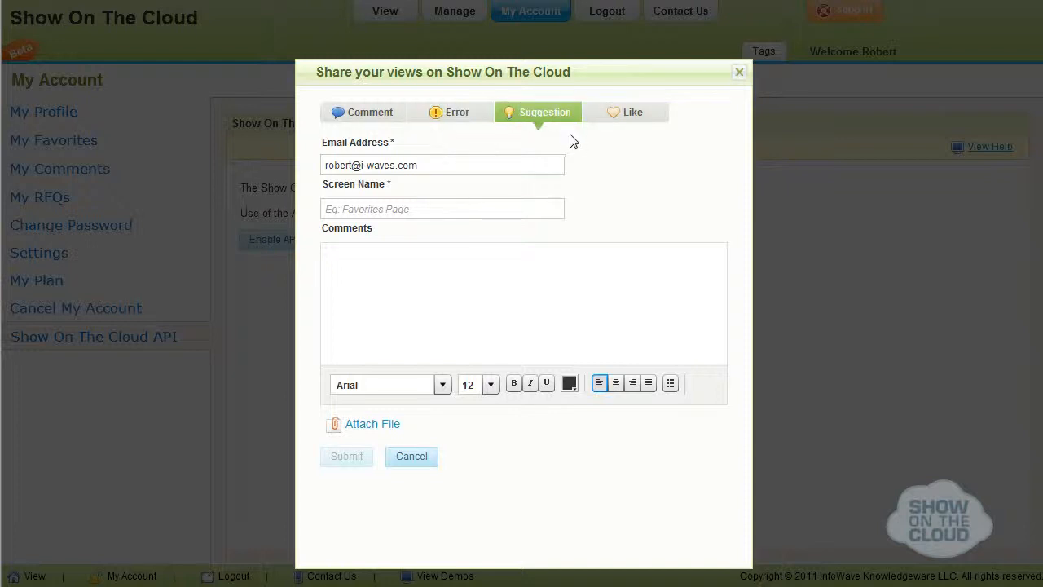
{"action": "left_click", "coordinate": [609, 119]}
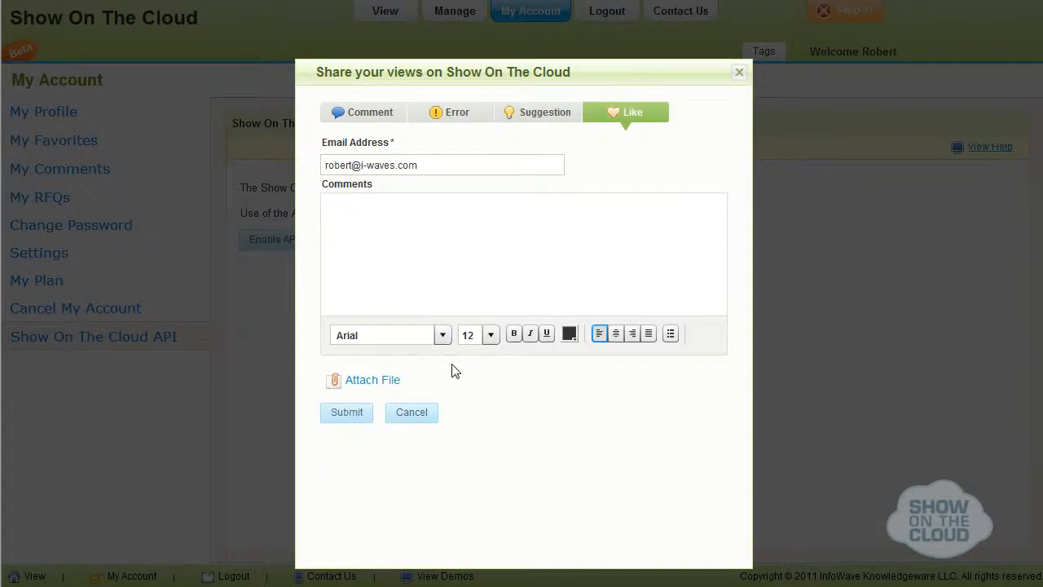